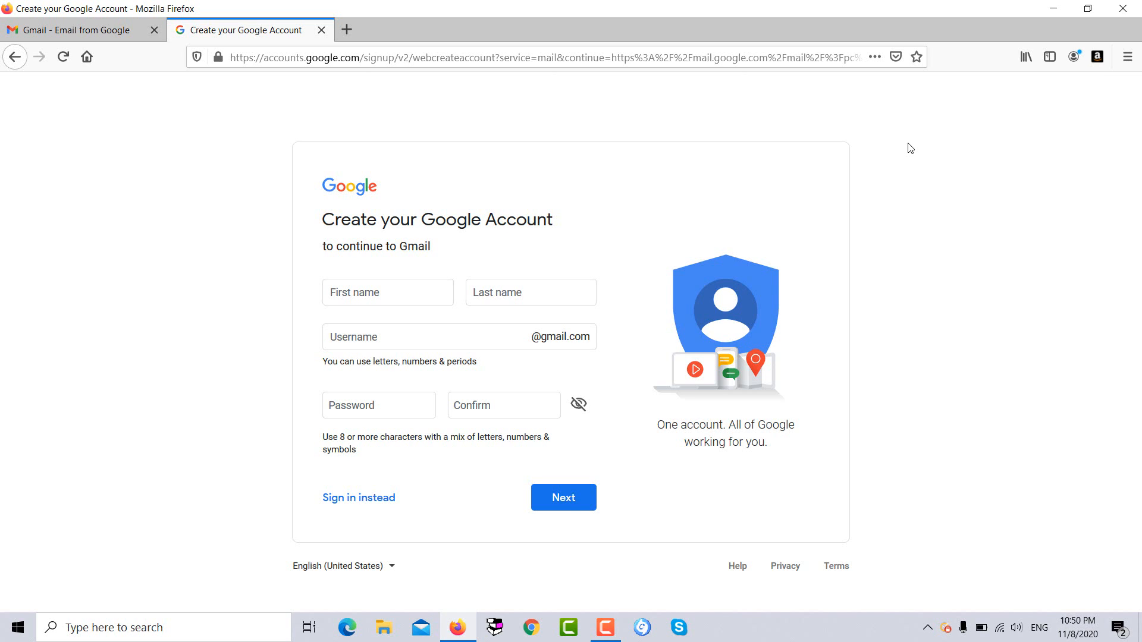
- Load YouTube in a new tab and start a personal Google Account from its sign-in
{"action": "left_click", "coordinate": [350, 30]}
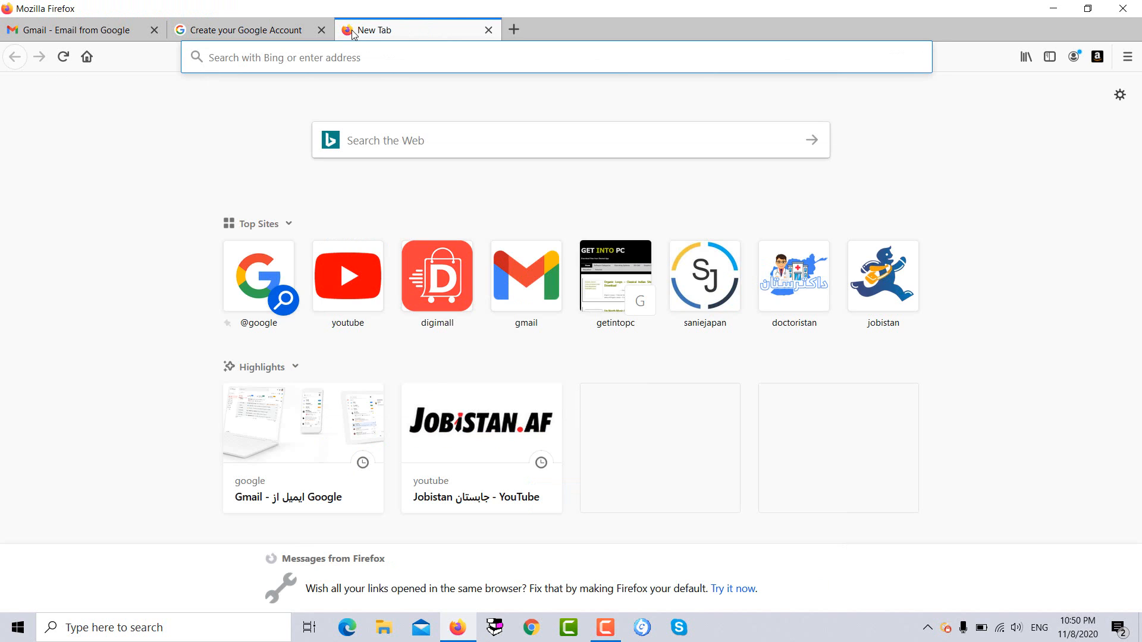
{"action": "type", "text": "youtube.com"}
{"action": "key", "text": "Return"}
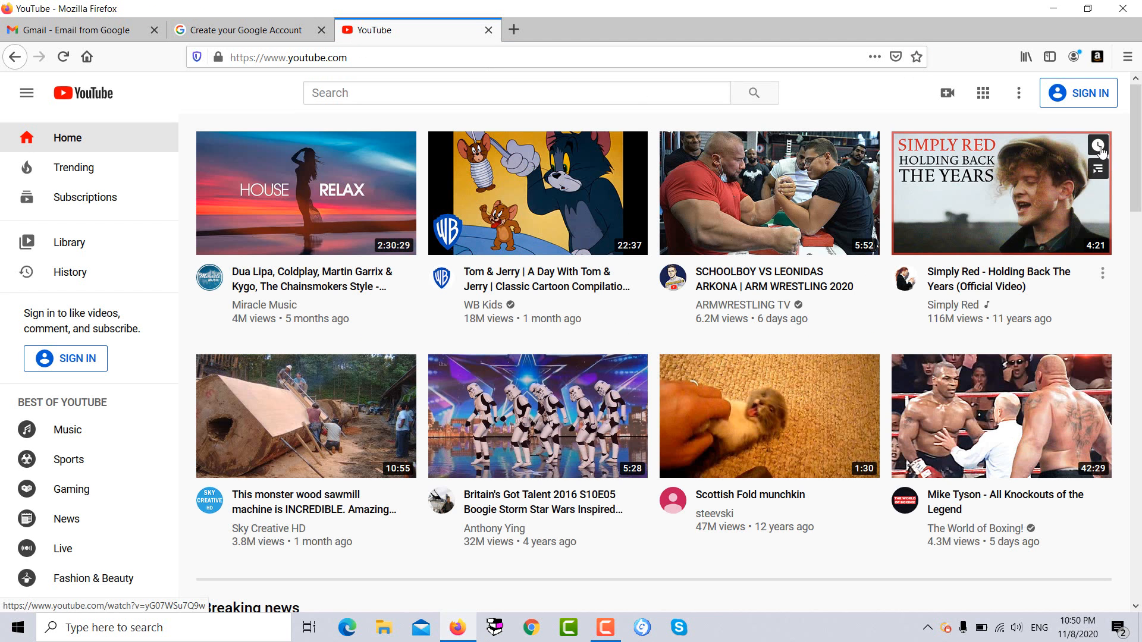
{"action": "left_click", "coordinate": [1082, 105]}
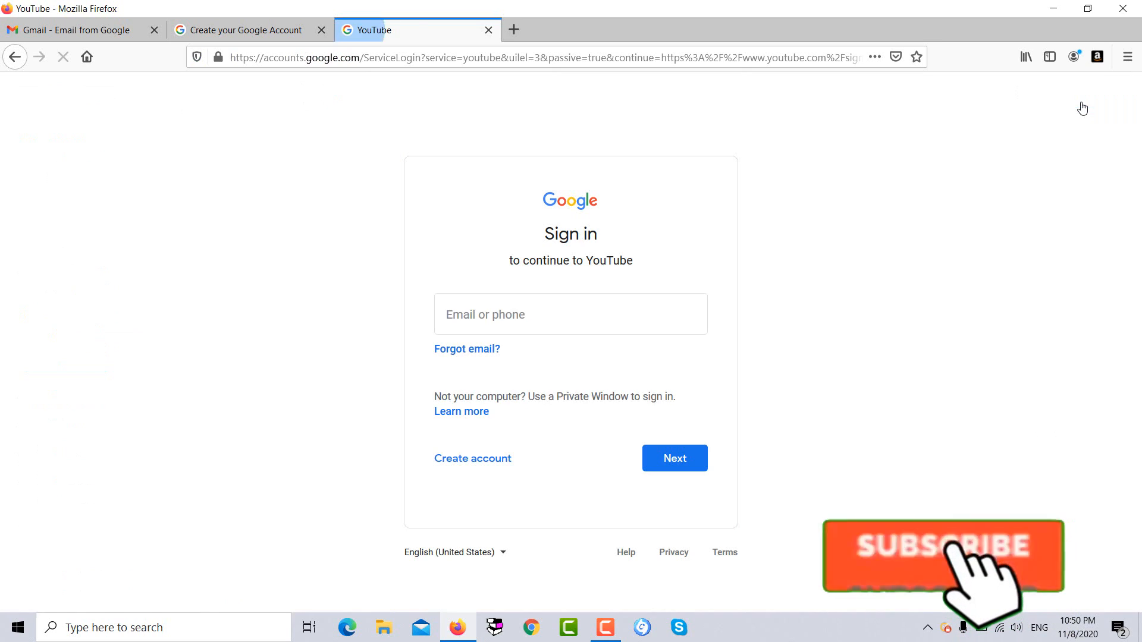
{"action": "left_click", "coordinate": [931, 234]}
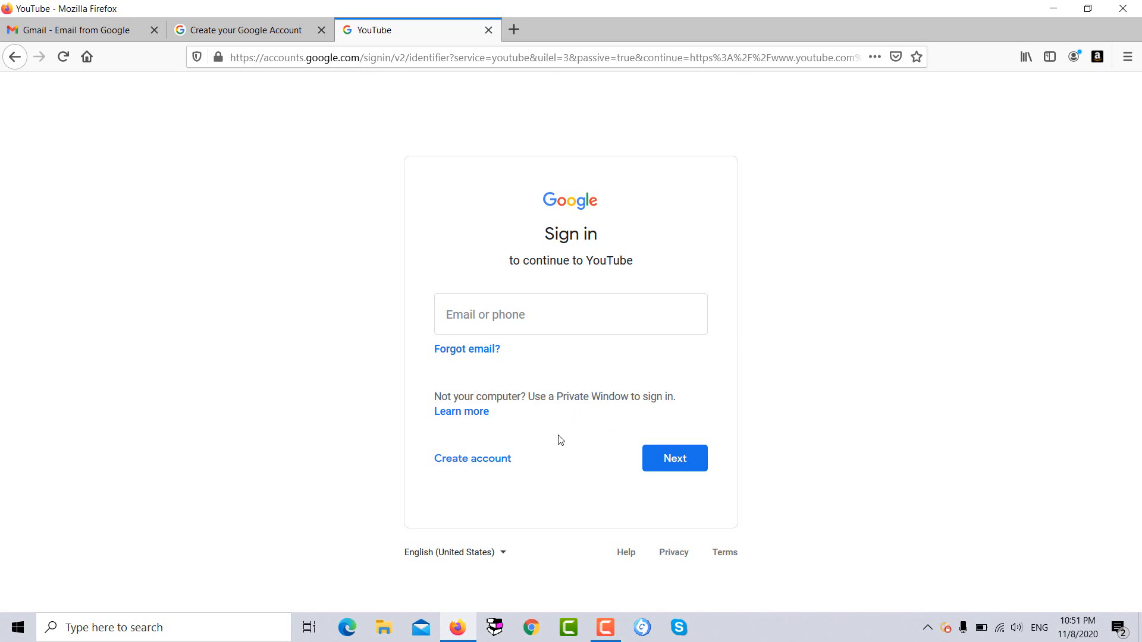
{"action": "left_click", "coordinate": [486, 469]}
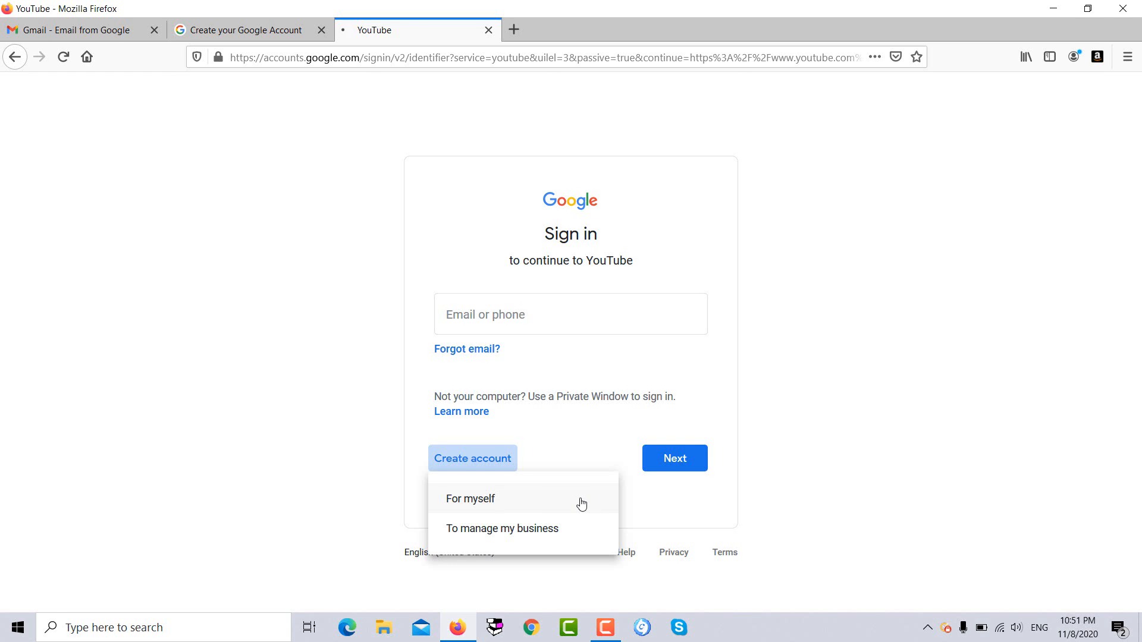
{"action": "left_click", "coordinate": [581, 503]}
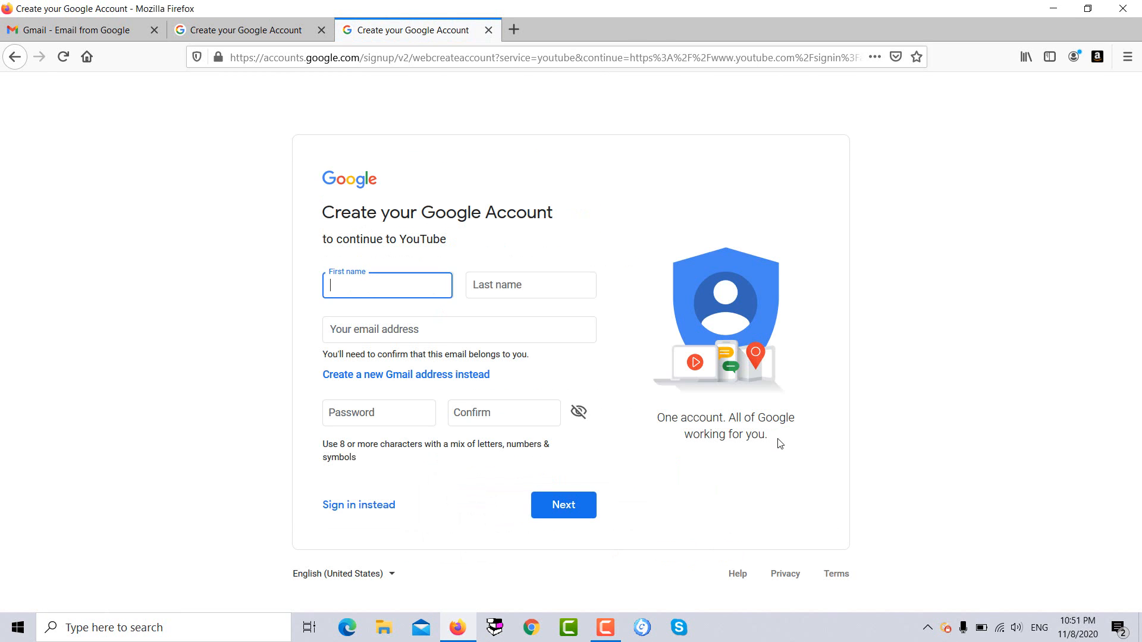
- Leave the YouTube signup form and switch back to the Gmail signup tab
{"action": "left_click", "coordinate": [642, 262]}
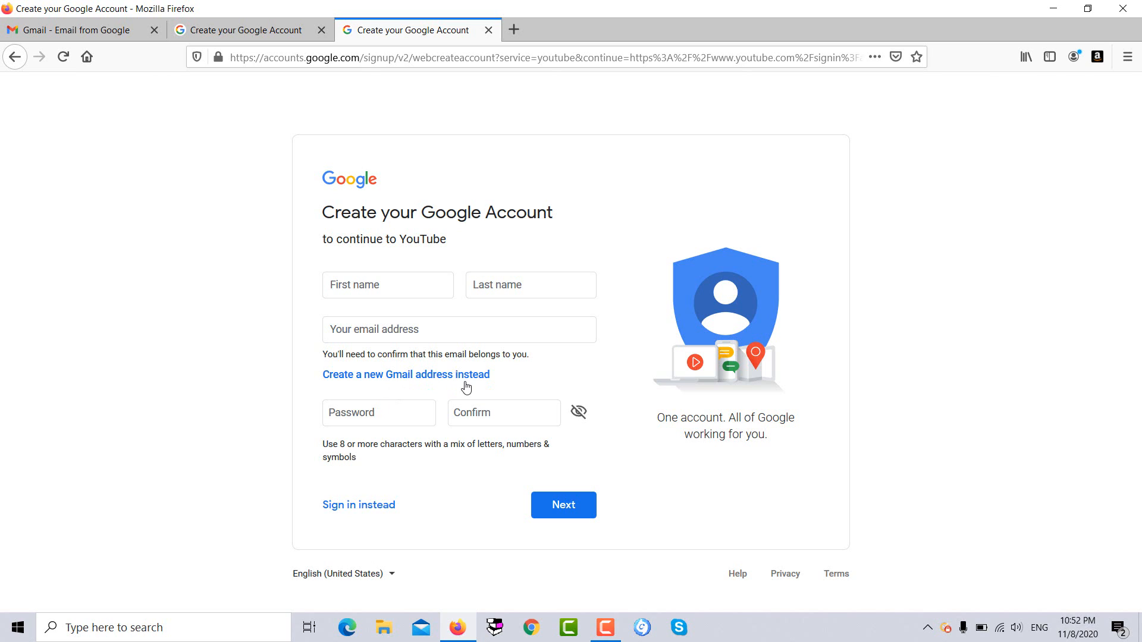
{"action": "left_click", "coordinate": [269, 30]}
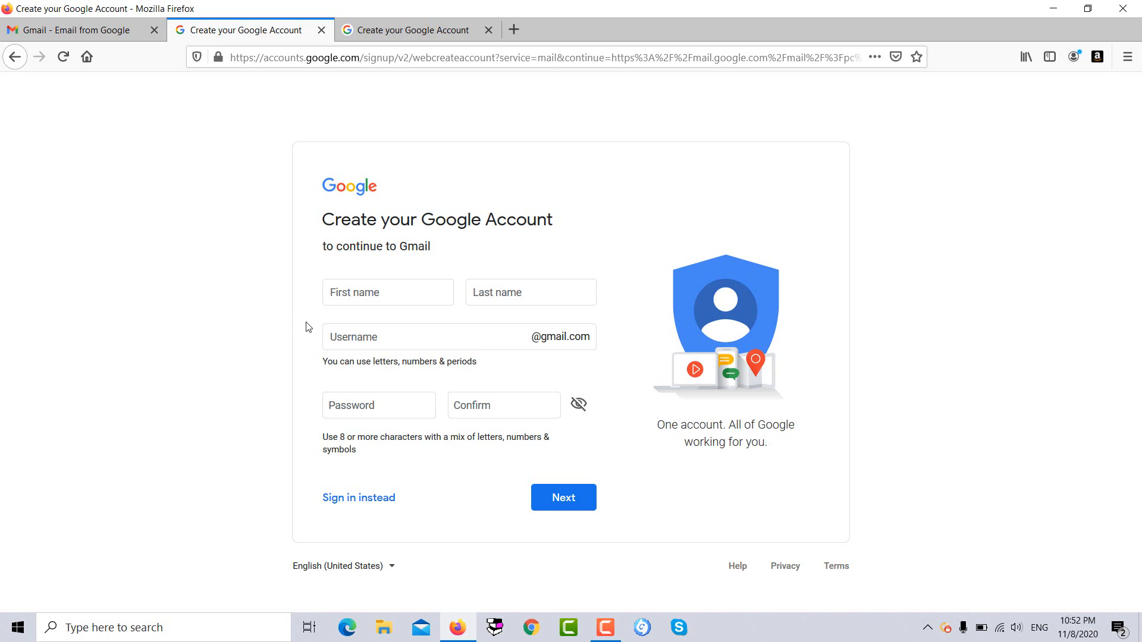
- Enter the account holder's first and last name in the signup form
{"action": "left_click", "coordinate": [371, 300]}
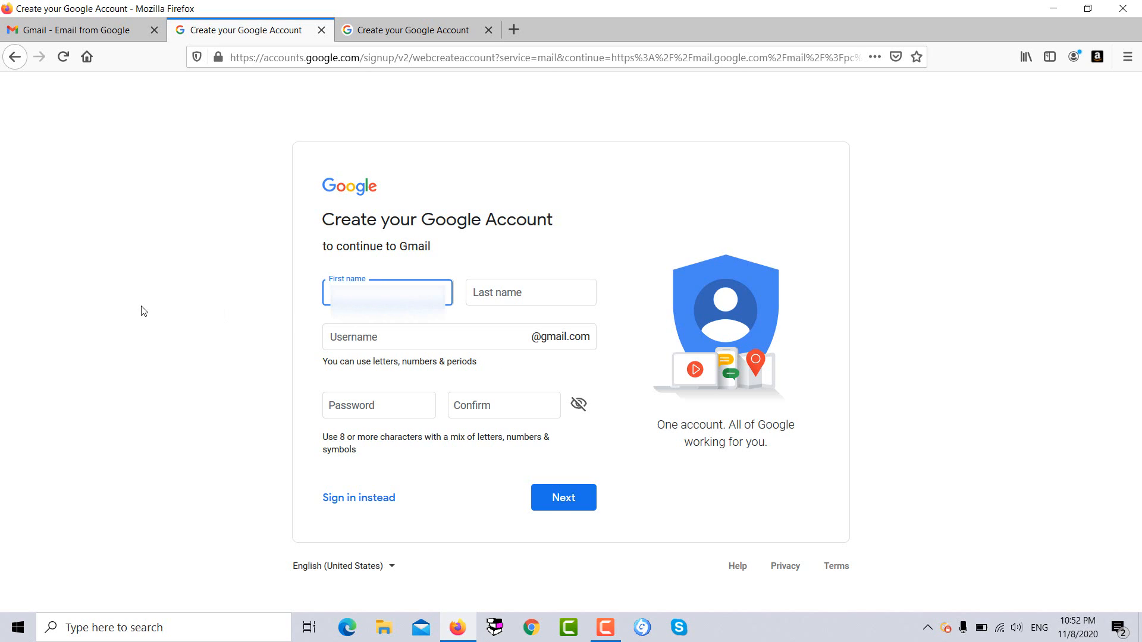
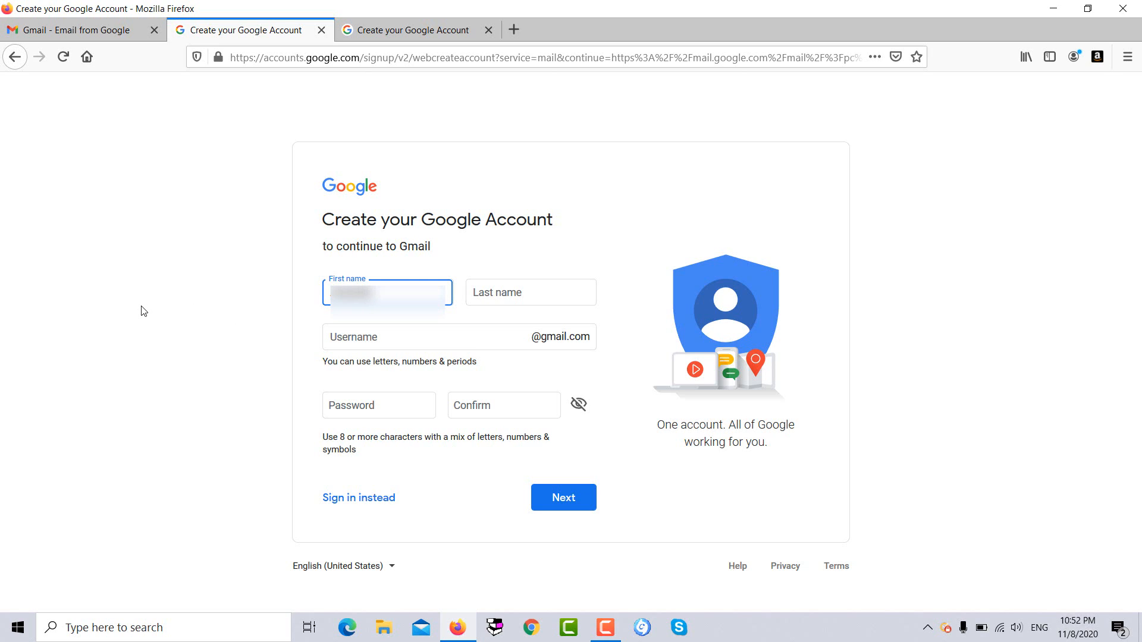
{"action": "key", "text": "Tab"}
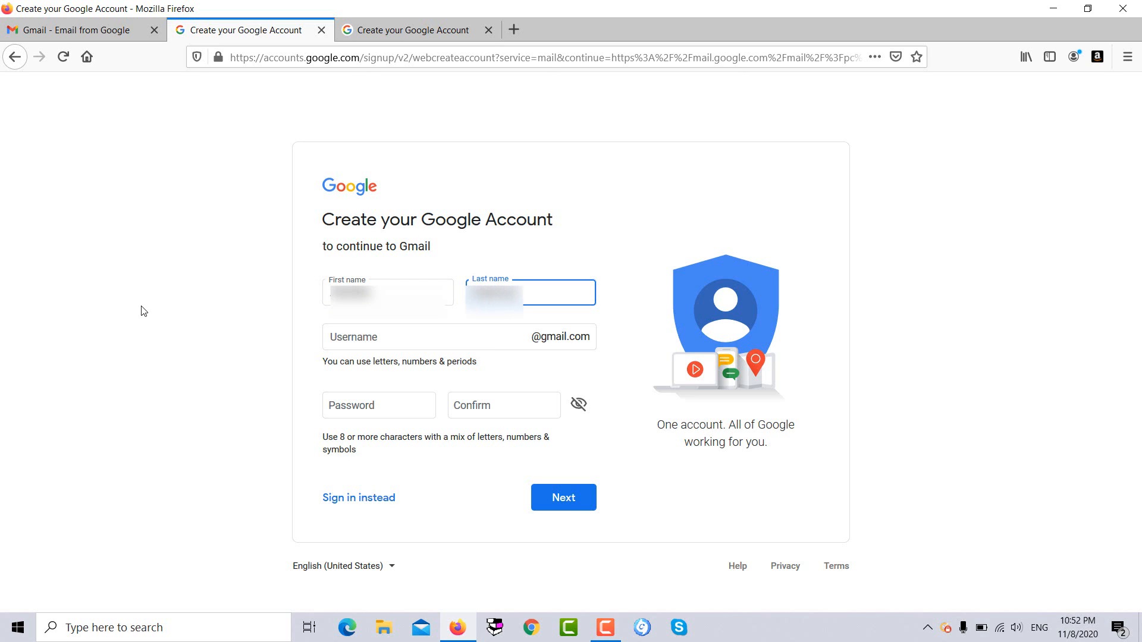
{"action": "key", "text": "Tab"}
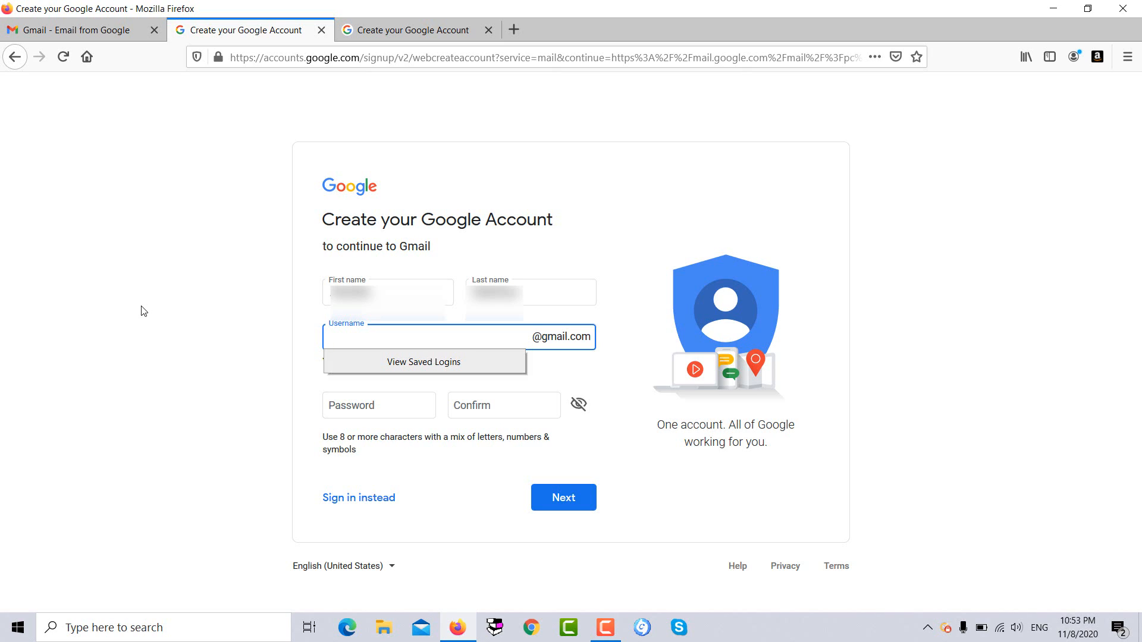
{"action": "type", "text": "????????"}
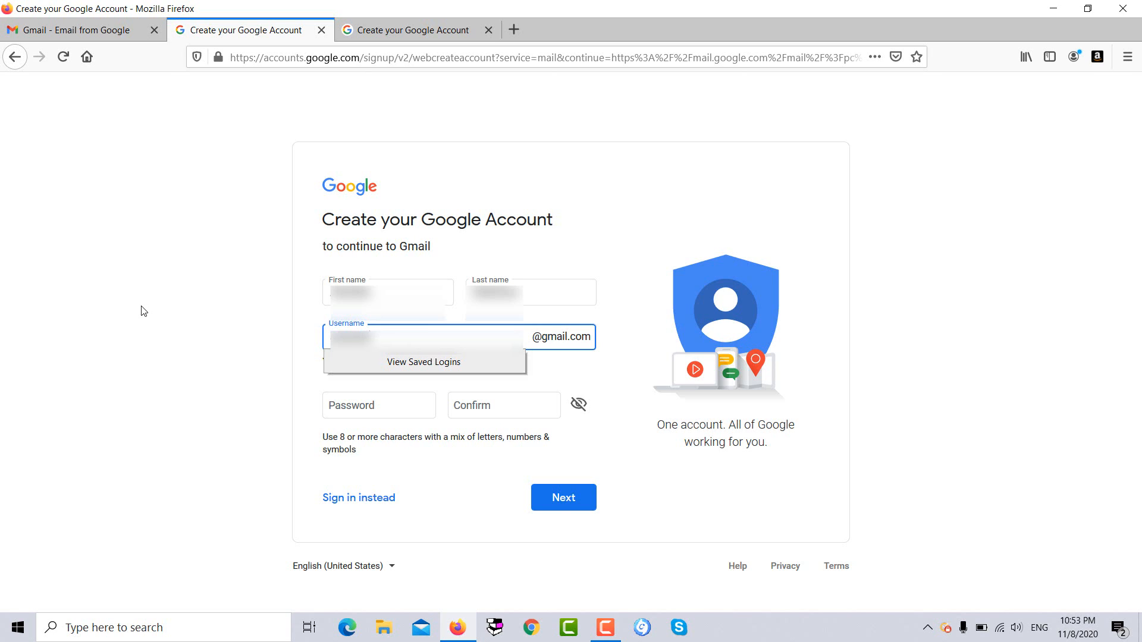
{"action": "type", "text": "????????"}
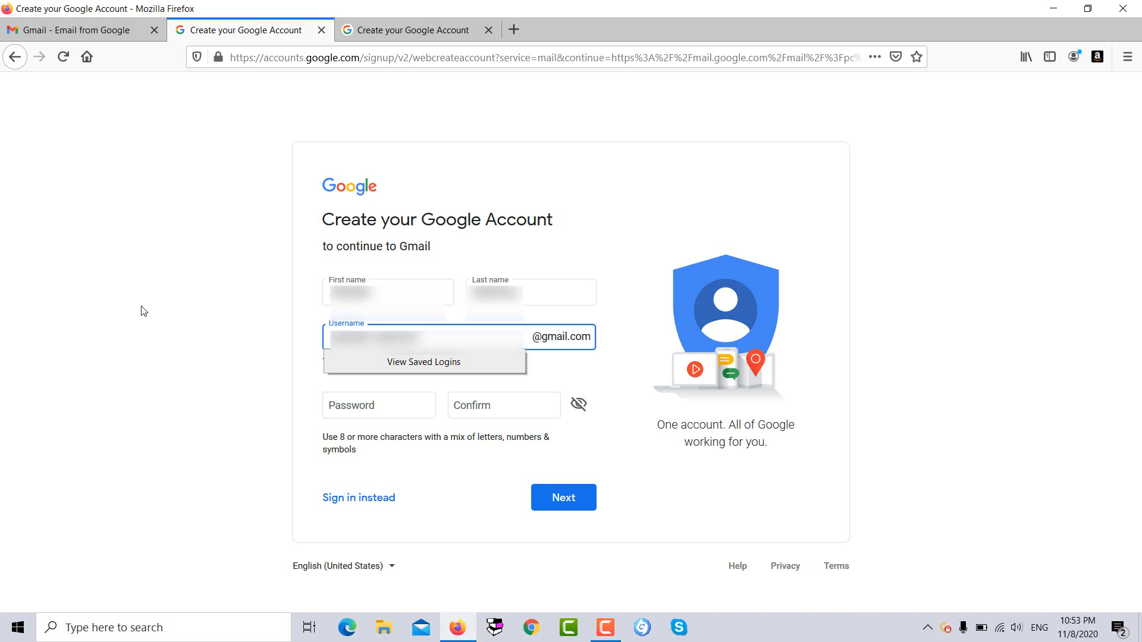
{"action": "type", "text": "????"}
{"action": "key", "text": "Tab"}
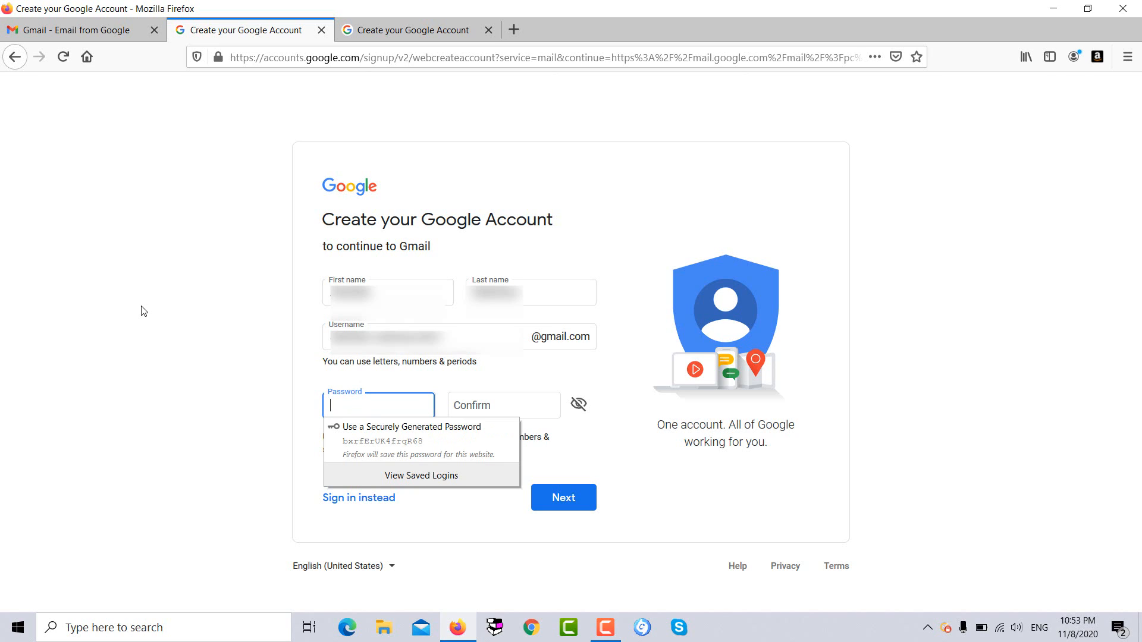
{"action": "type", "text": "????????"}
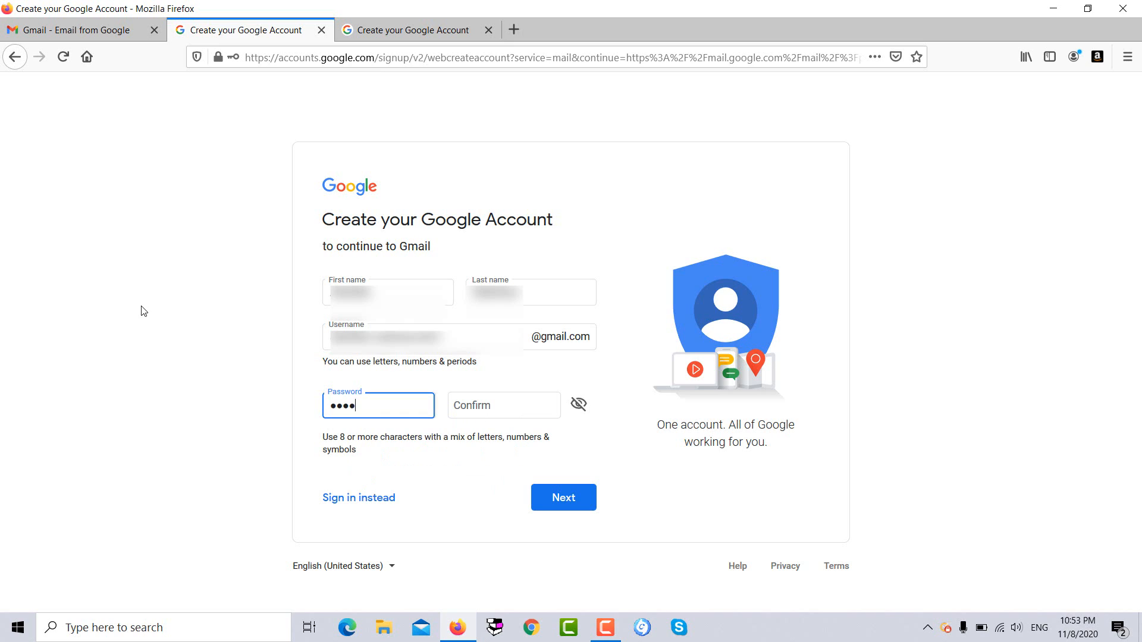
{"action": "key", "text": "Tab"}
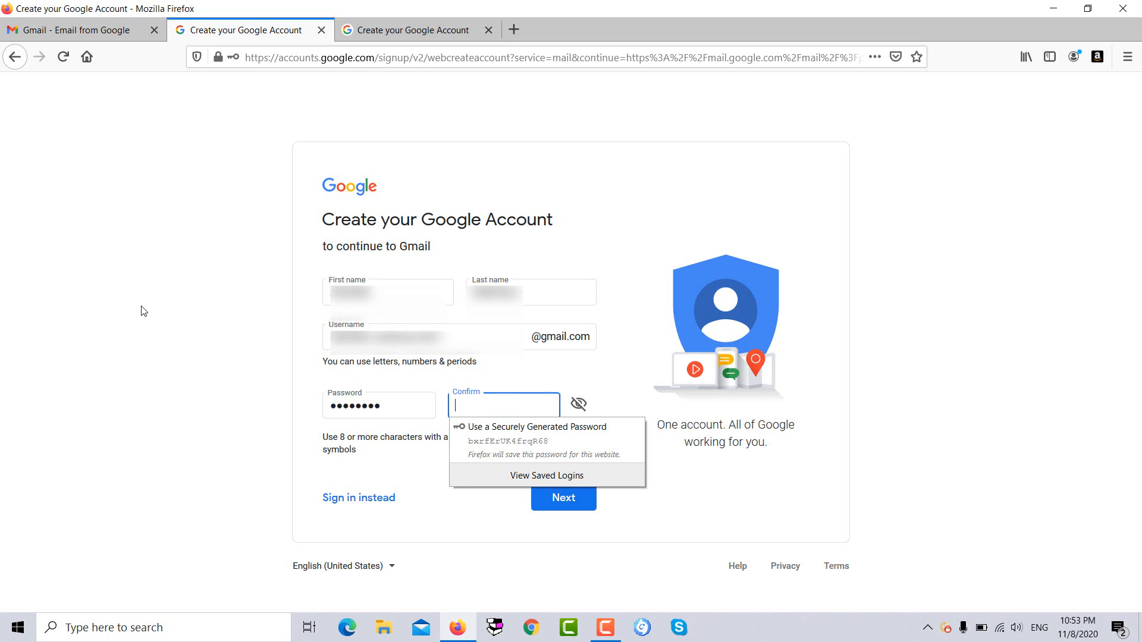
{"action": "type", "text": "????????"}
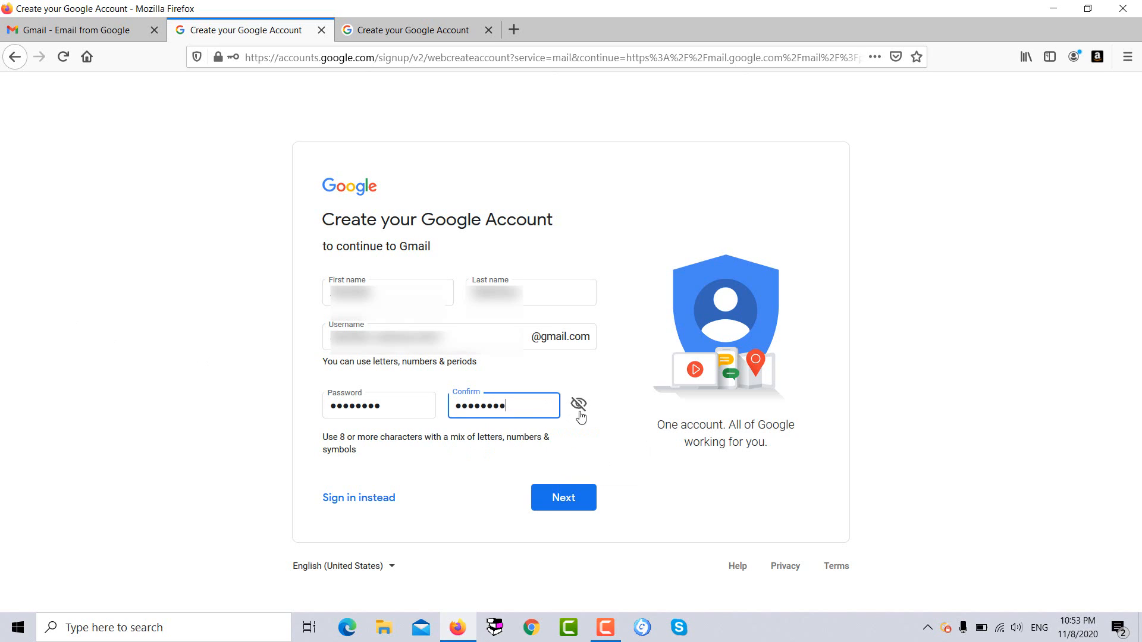
- Submit the credentials, decline saving the login, and enter a phone number and recovery email
{"action": "left_click", "coordinate": [591, 505]}
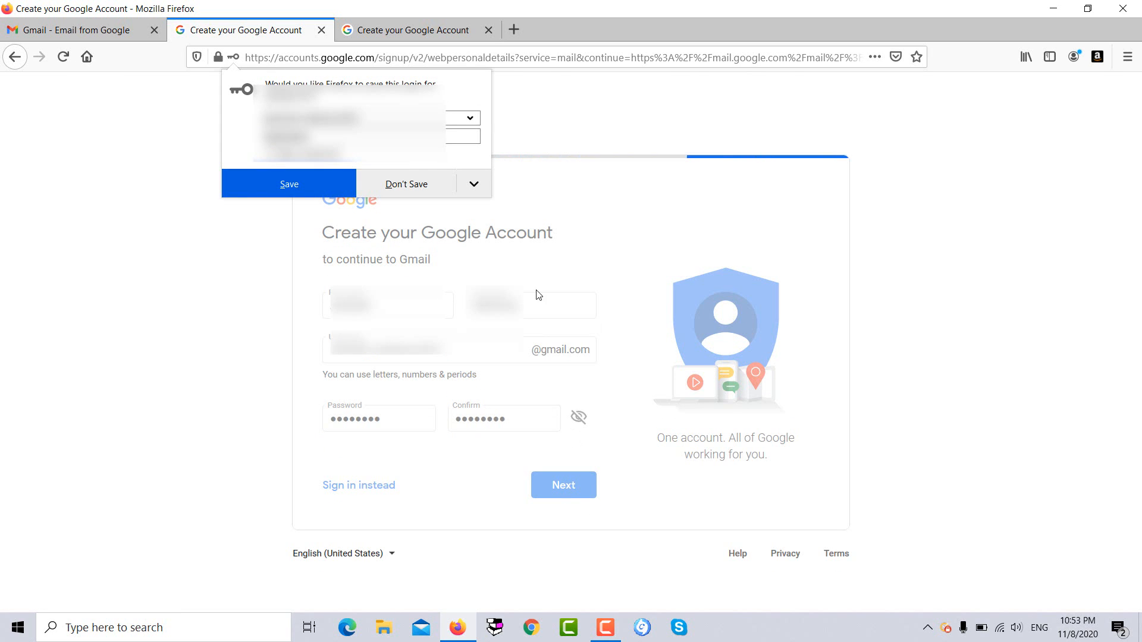
{"action": "left_click", "coordinate": [226, 245]}
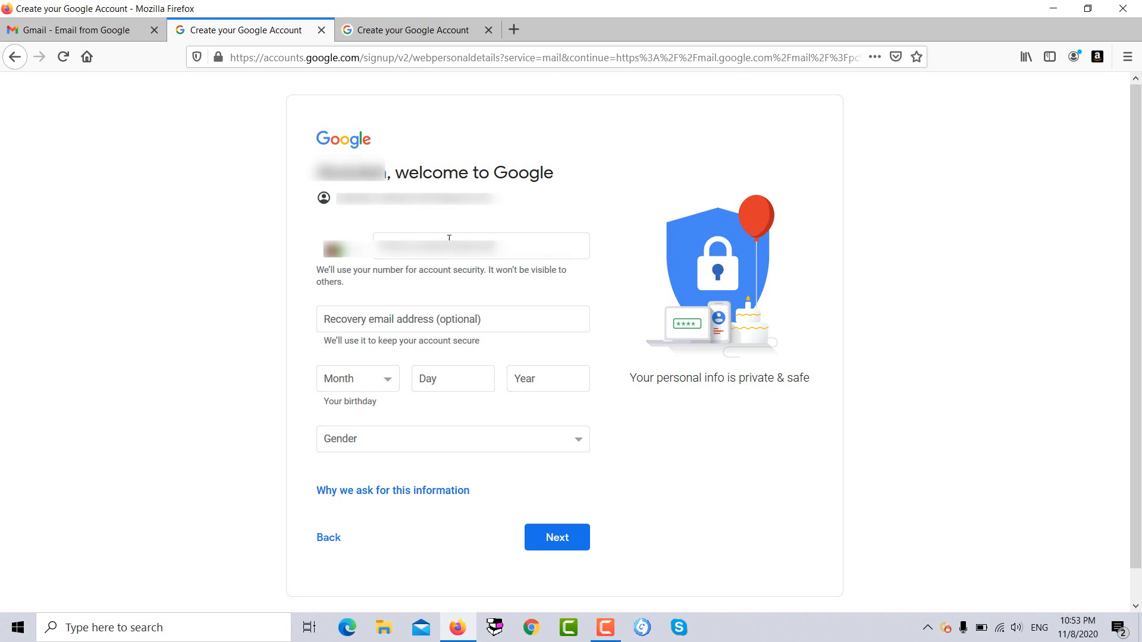
{"action": "left_click", "coordinate": [521, 248]}
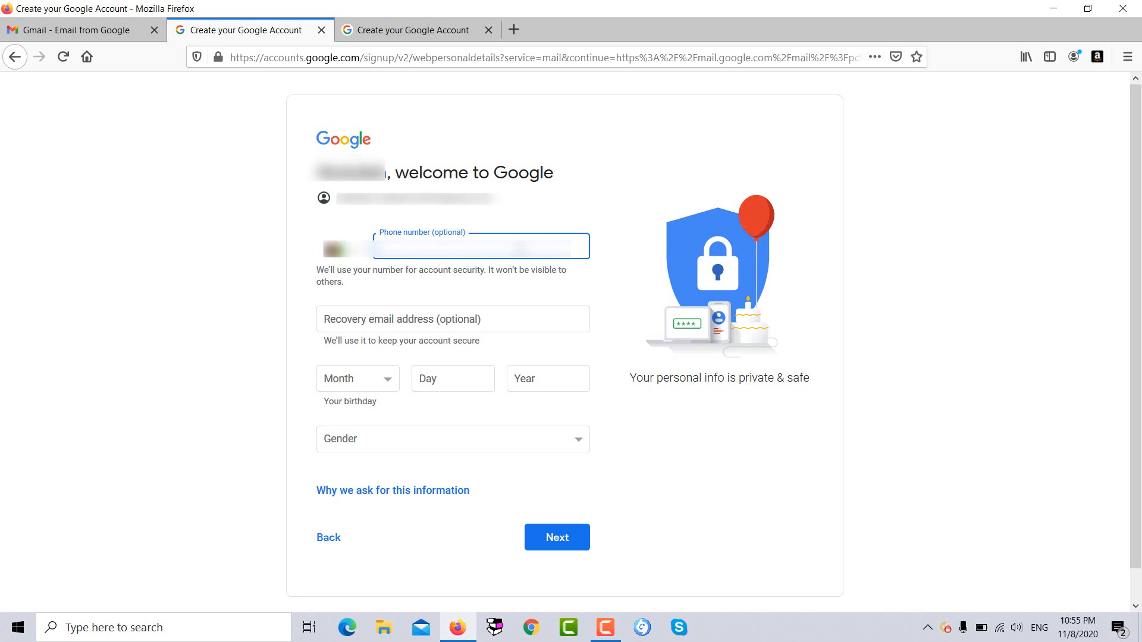
{"action": "type", "text": "07??????"}
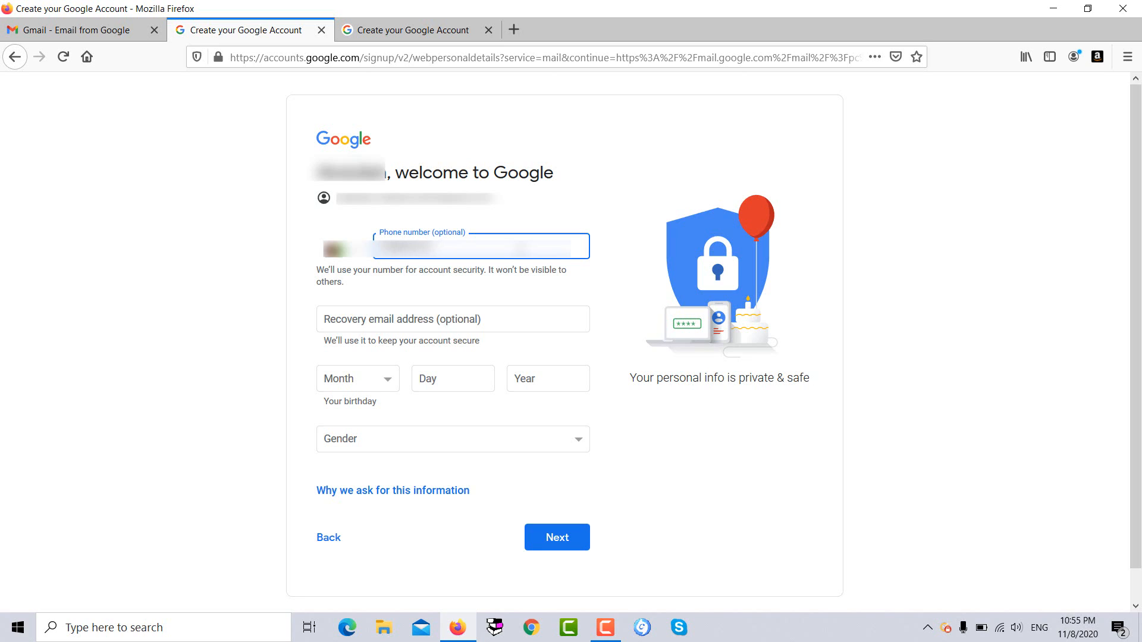
{"action": "left_click", "coordinate": [535, 321]}
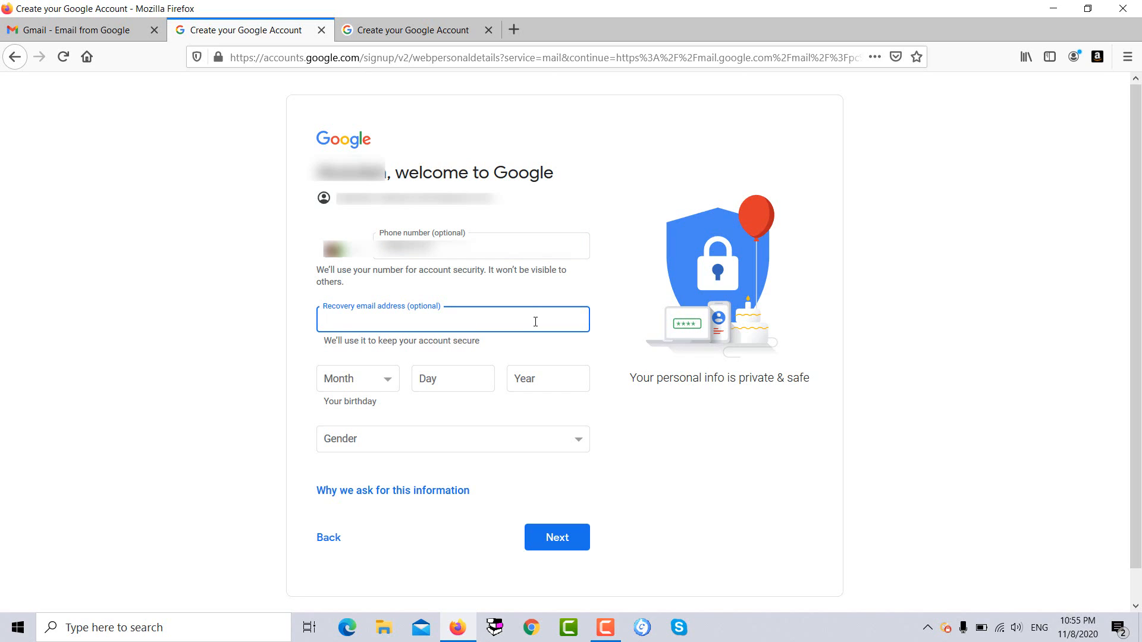
{"action": "type", "text": "......"}
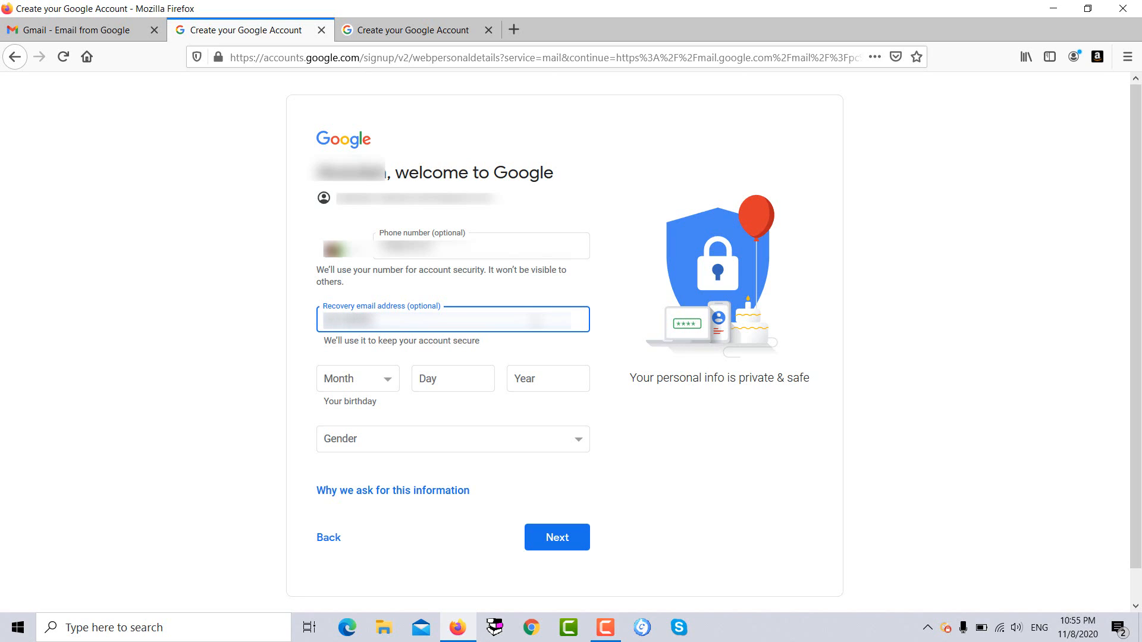
{"action": "type", "text": "..."}
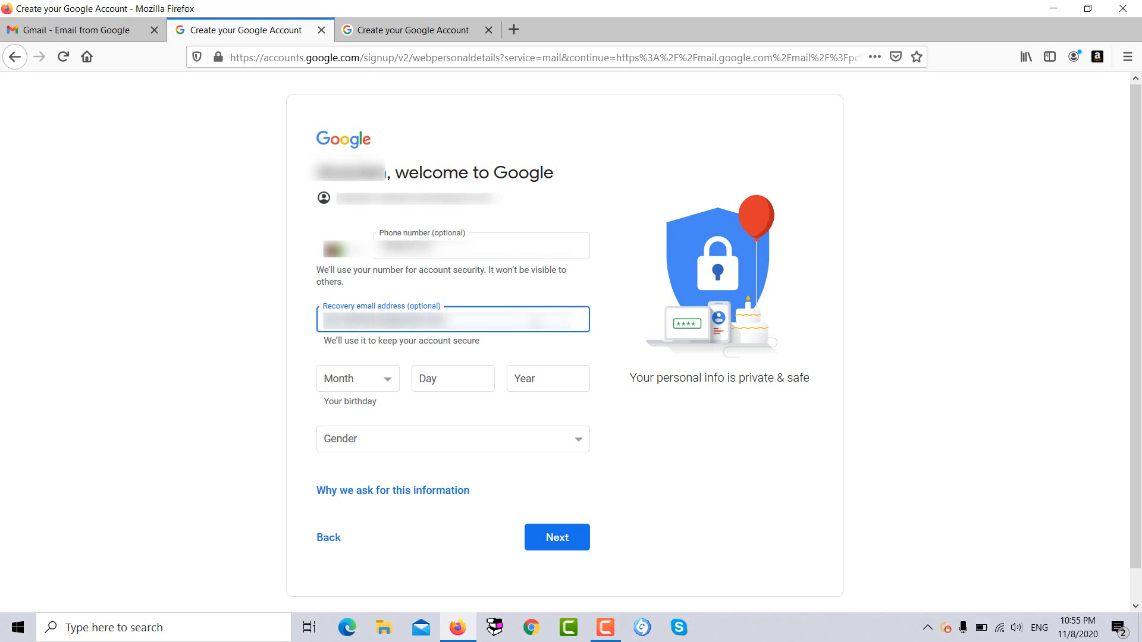
- Set the birthday to July 8 with a birth year, gender Male, and submit
{"action": "left_click", "coordinate": [367, 386]}
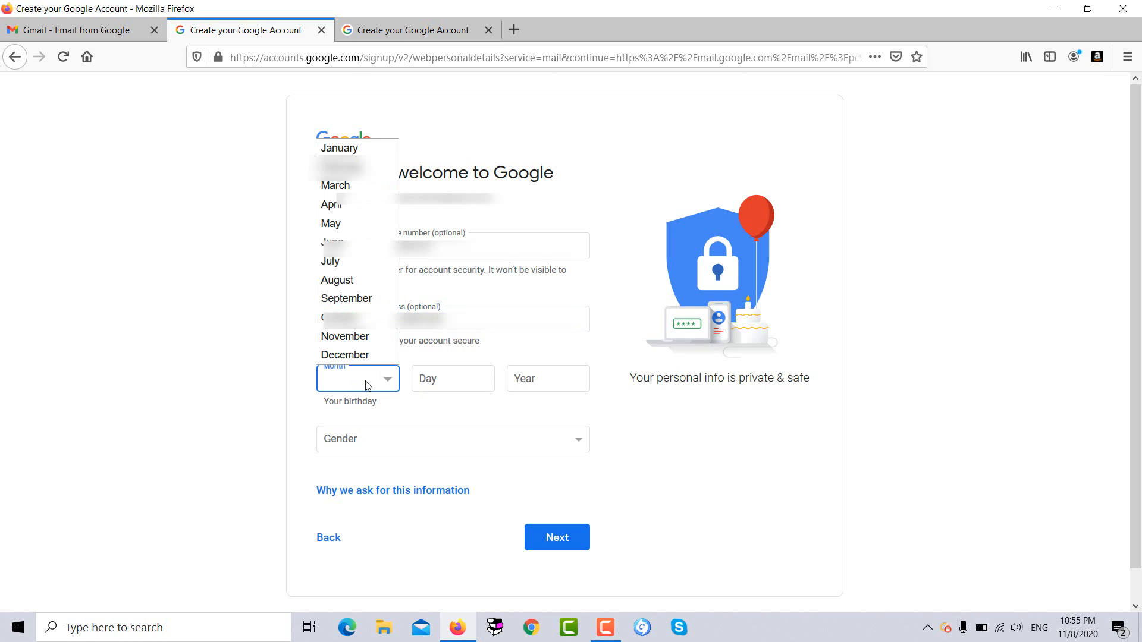
{"action": "left_click", "coordinate": [345, 261]}
{"action": "left_click", "coordinate": [430, 370]}
{"action": "type", "text": "8"}
{"action": "left_click", "coordinate": [544, 387]}
{"action": "left_click", "coordinate": [529, 439]}
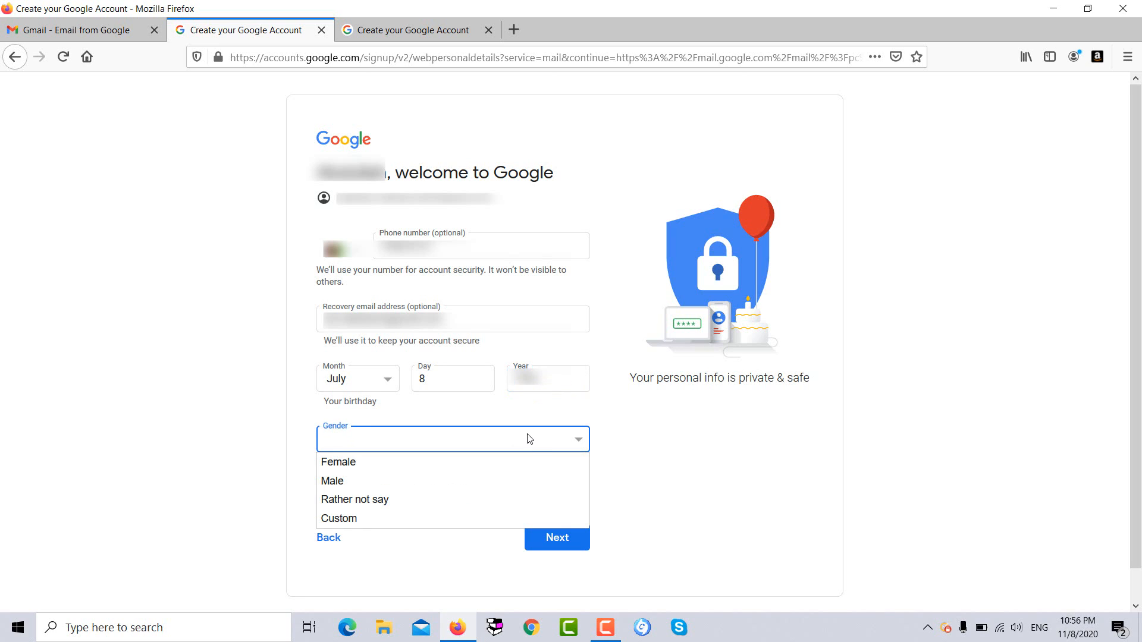
{"action": "left_click", "coordinate": [517, 480]}
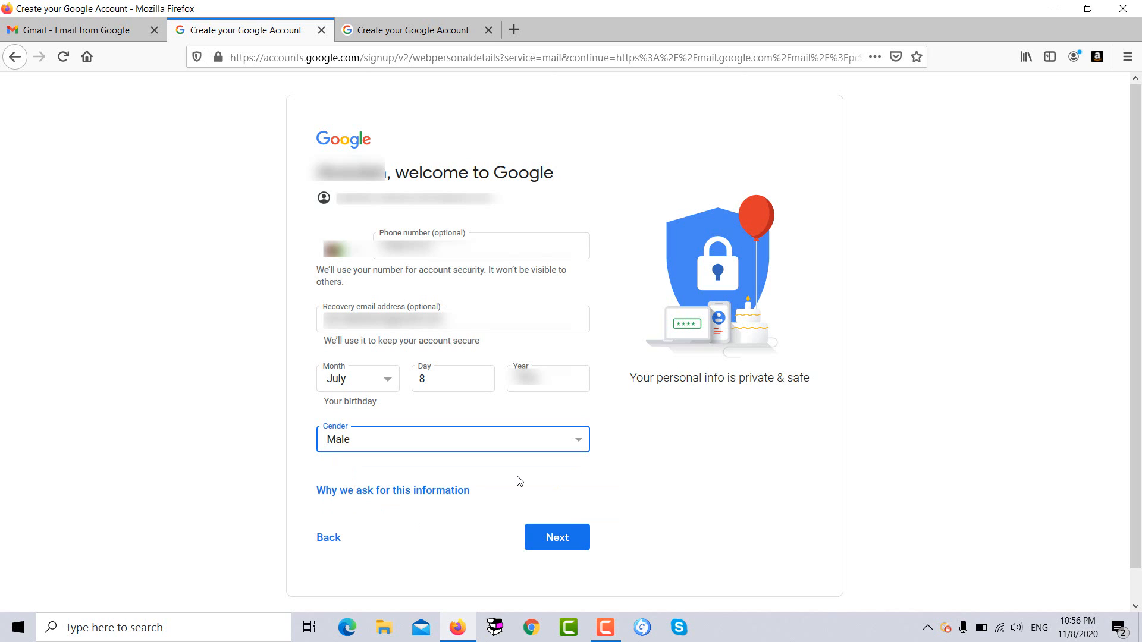
{"action": "scroll", "coordinate": [691, 492], "scroll_direction": "down", "scroll_amount": 1}
{"action": "left_click", "coordinate": [575, 511]}
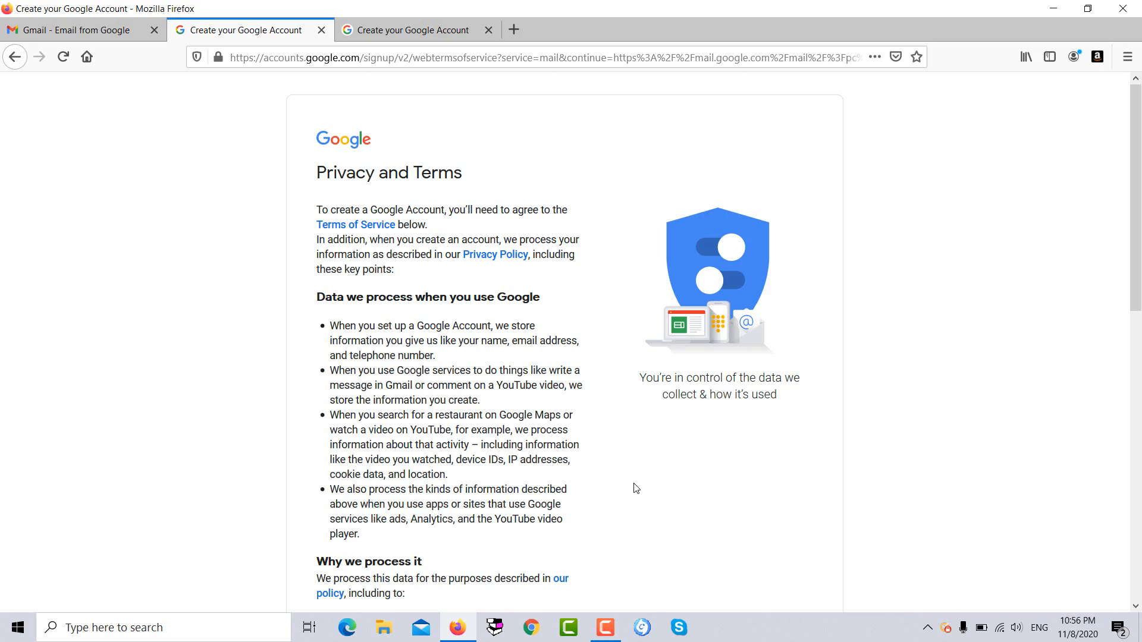
- Scroll through Google's Privacy and Terms and choose I agree to create the account
{"action": "scroll", "coordinate": [636, 489], "scroll_direction": "down", "scroll_amount": 10}
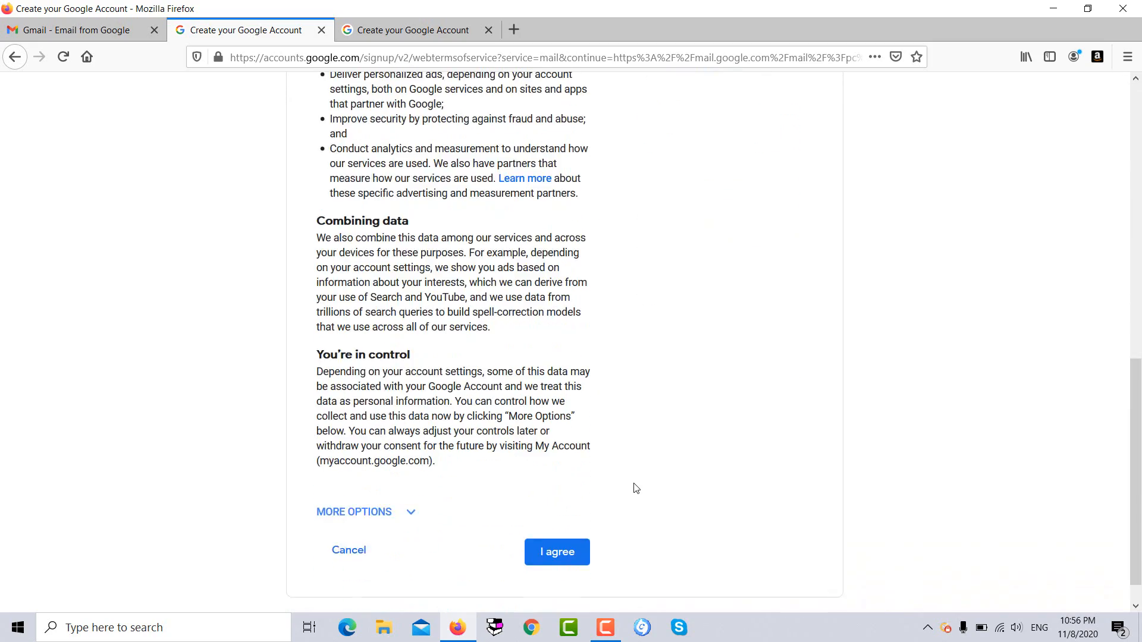
{"action": "scroll", "coordinate": [635, 489], "scroll_direction": "up", "scroll_amount": 10}
{"action": "scroll", "coordinate": [636, 488], "scroll_direction": "down", "scroll_amount": 10}
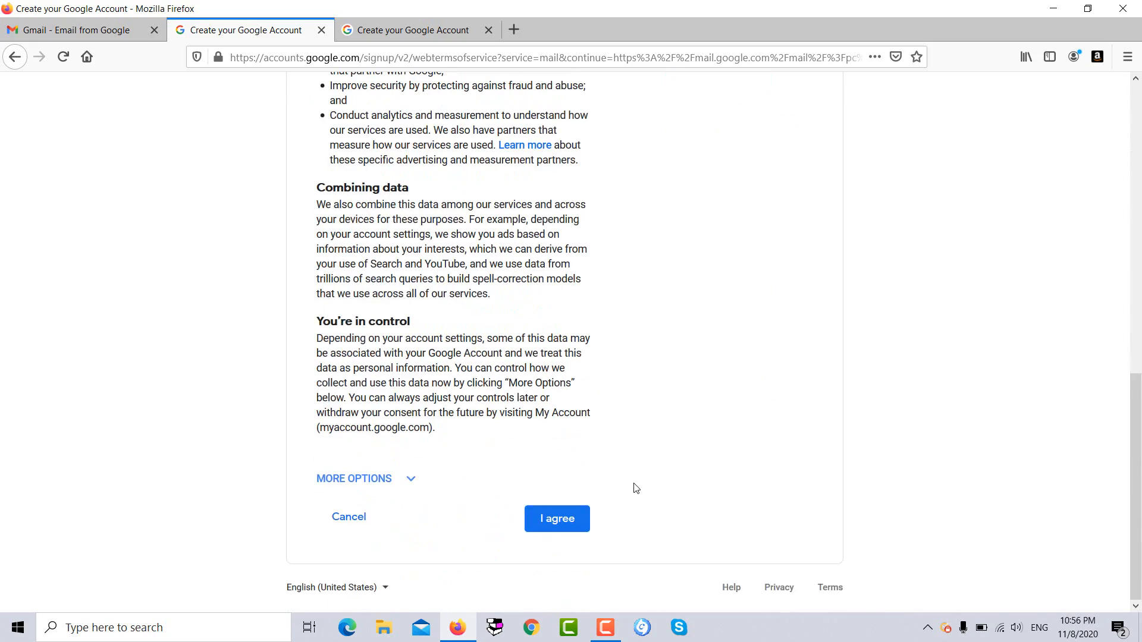
{"action": "left_click", "coordinate": [561, 527]}
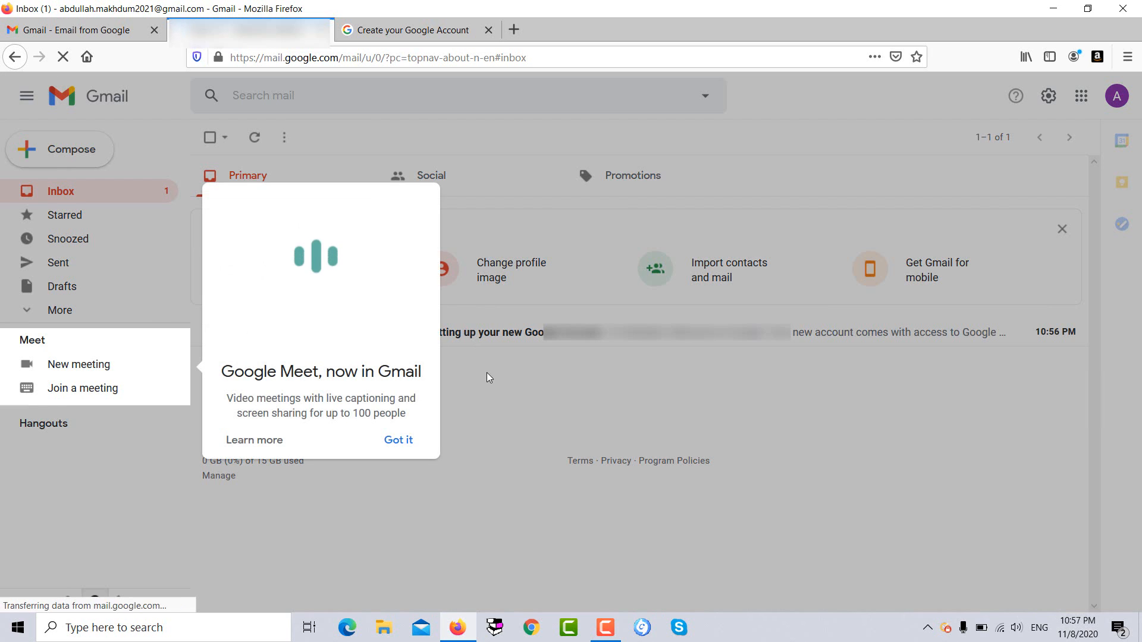
- Dismiss the Meet promo, read the 'Finish setting up' welcome email, and return to the inbox
{"action": "left_click", "coordinate": [486, 372]}
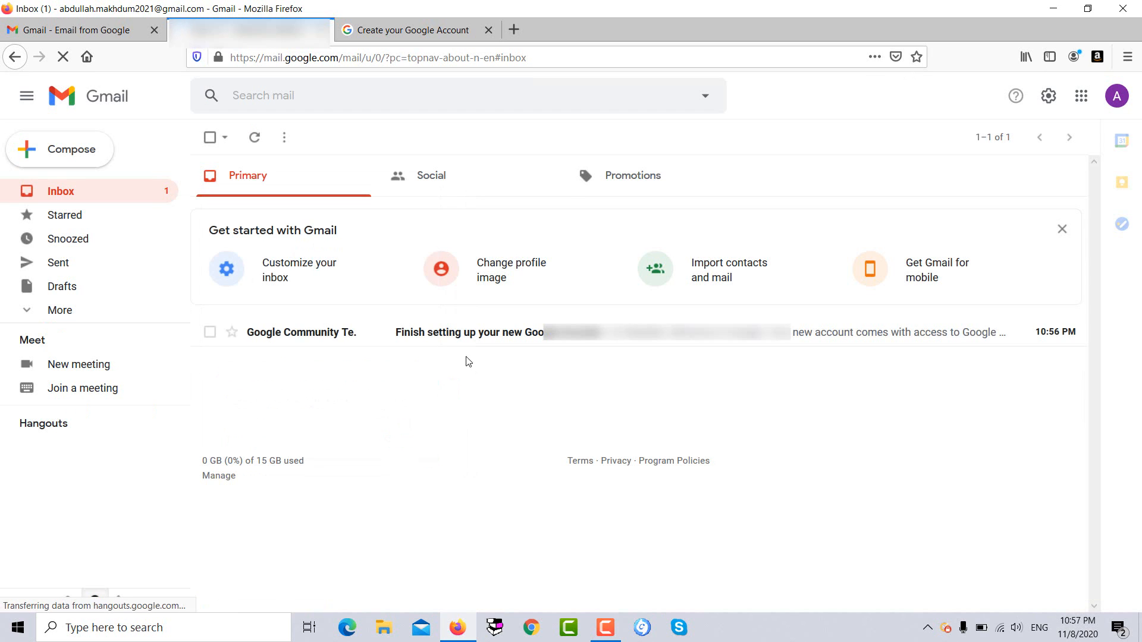
{"action": "left_click", "coordinate": [464, 341]}
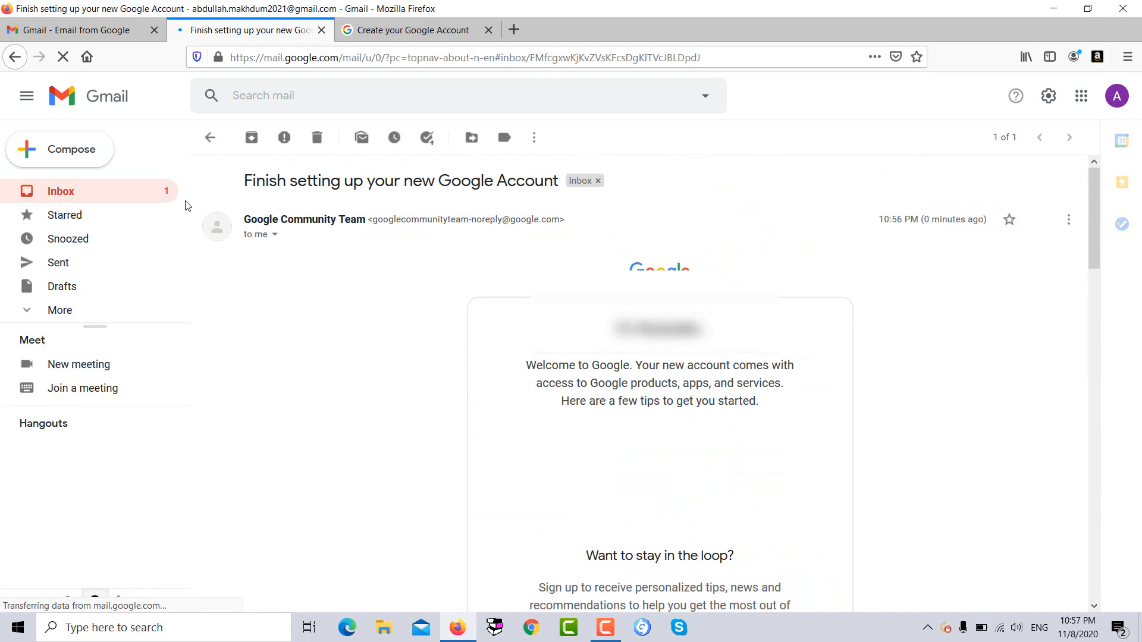
{"action": "left_click", "coordinate": [111, 192]}
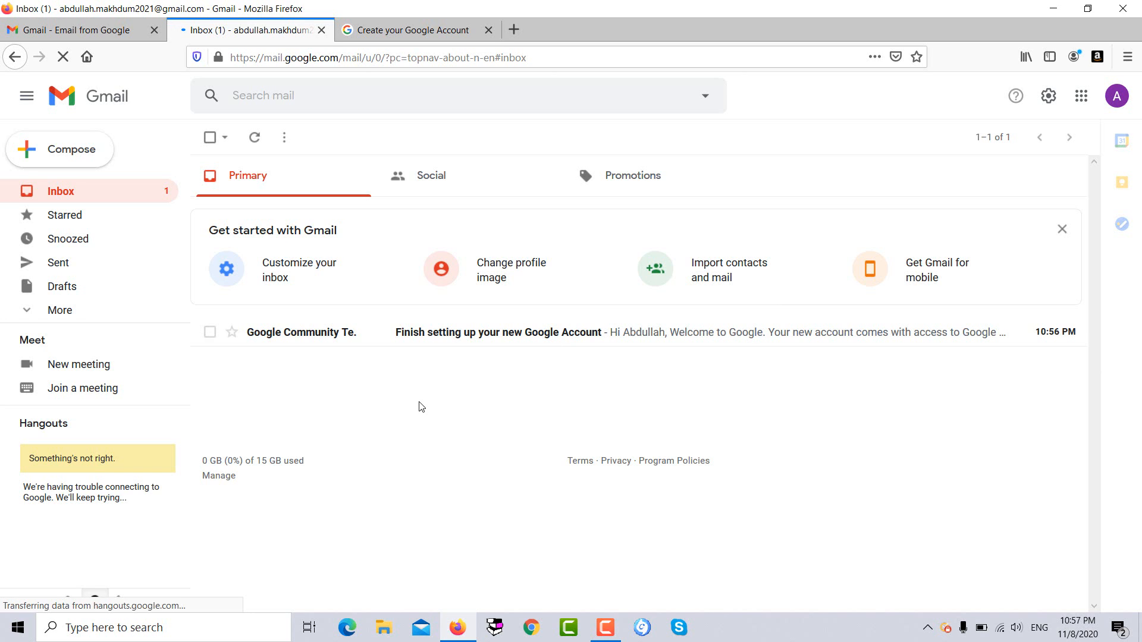
- Load youtube.com in a new tab, close the leftover signup tab, and begin signing in
{"action": "left_click", "coordinate": [514, 30]}
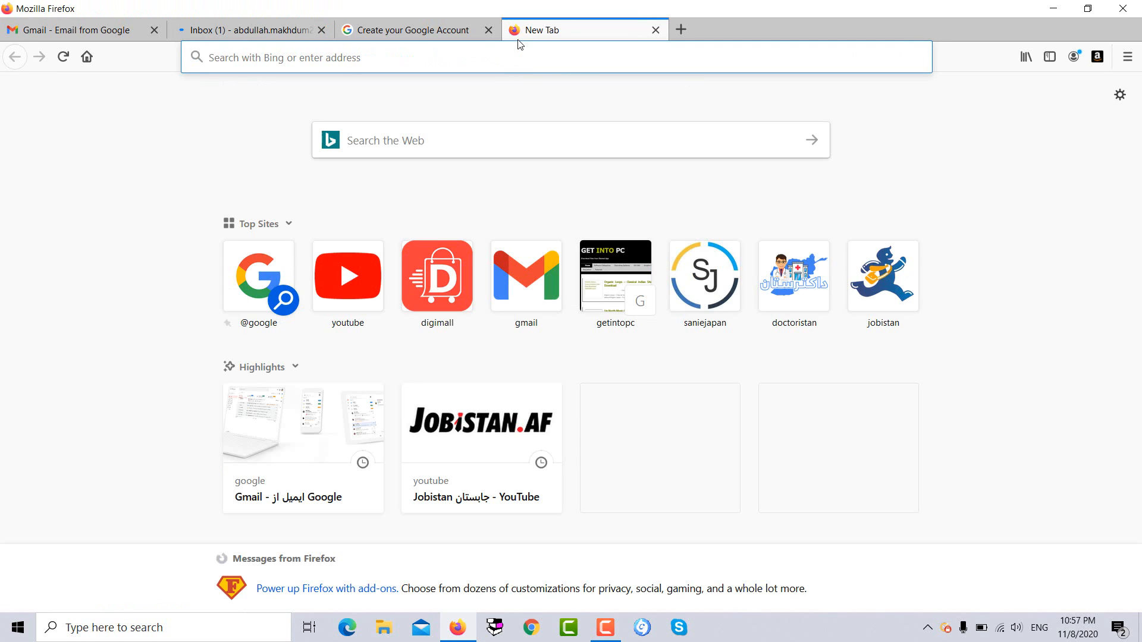
{"action": "type", "text": "youtube.com"}
{"action": "key", "text": "Return"}
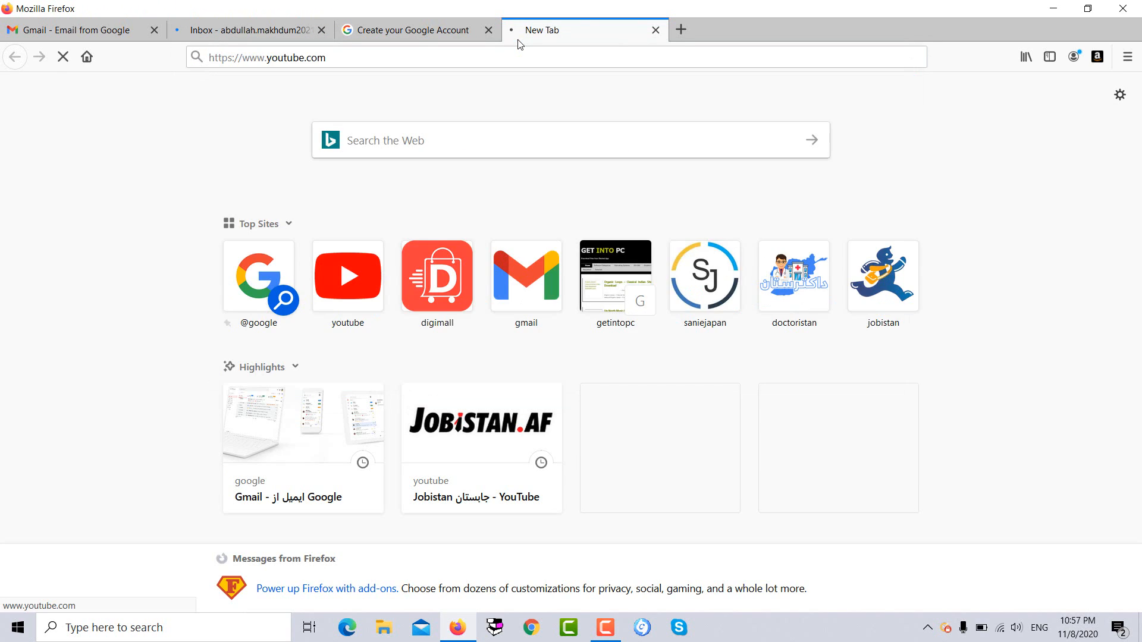
{"action": "left_click", "coordinate": [487, 31]}
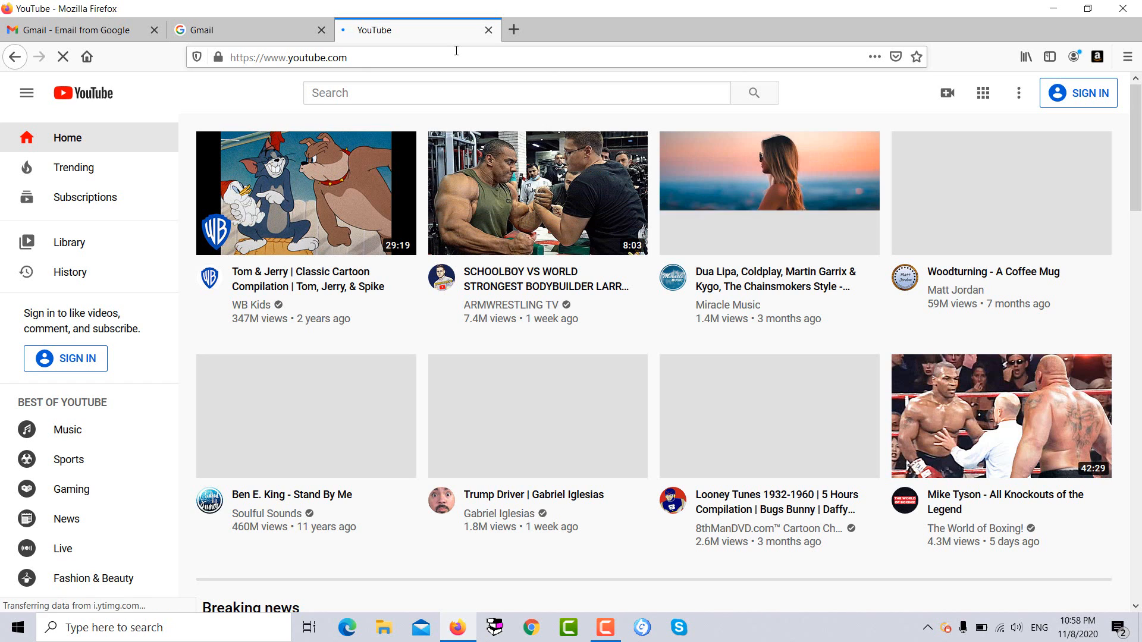
{"action": "left_click", "coordinate": [1104, 99]}
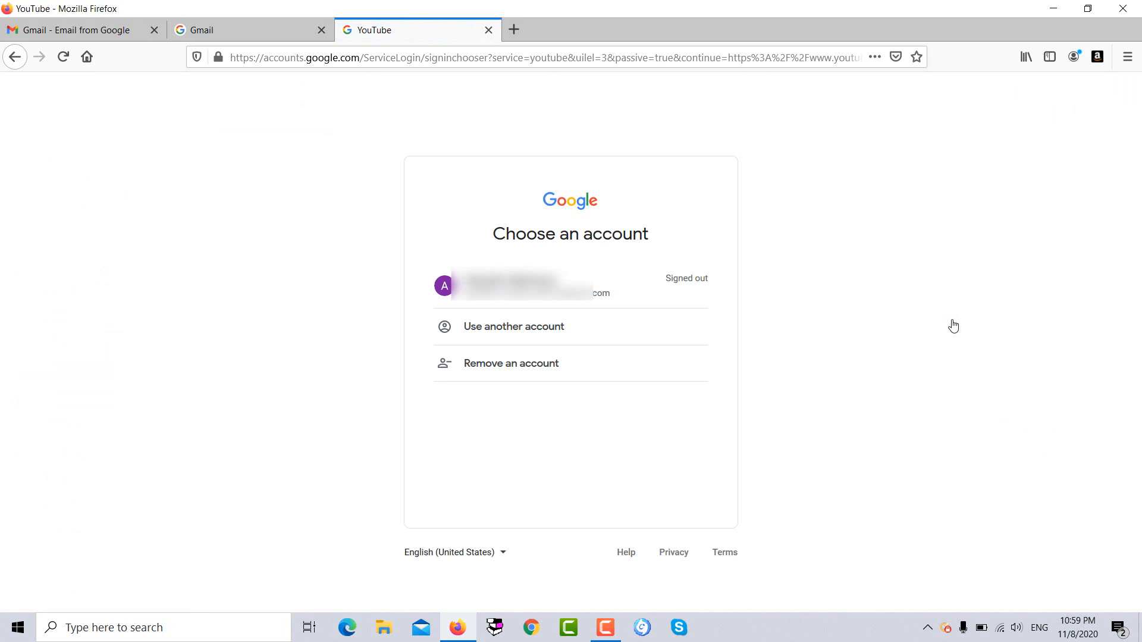
- Sign in to YouTube as the new account with its password, declining Firefox's save-login offer
{"action": "left_click", "coordinate": [601, 287]}
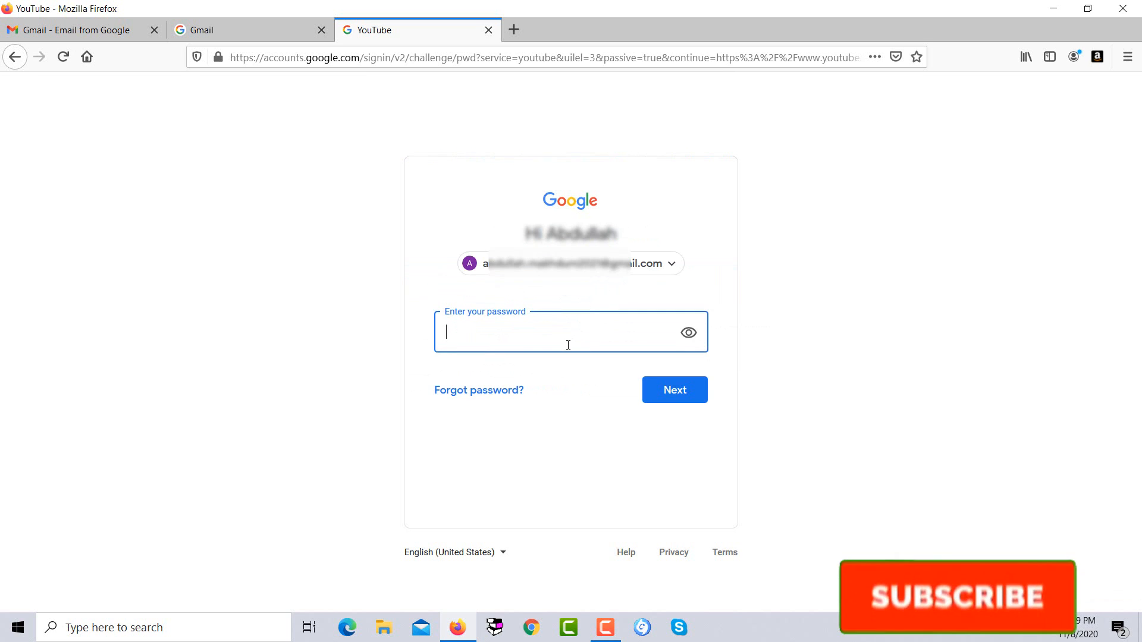
{"action": "type", "text": "********"}
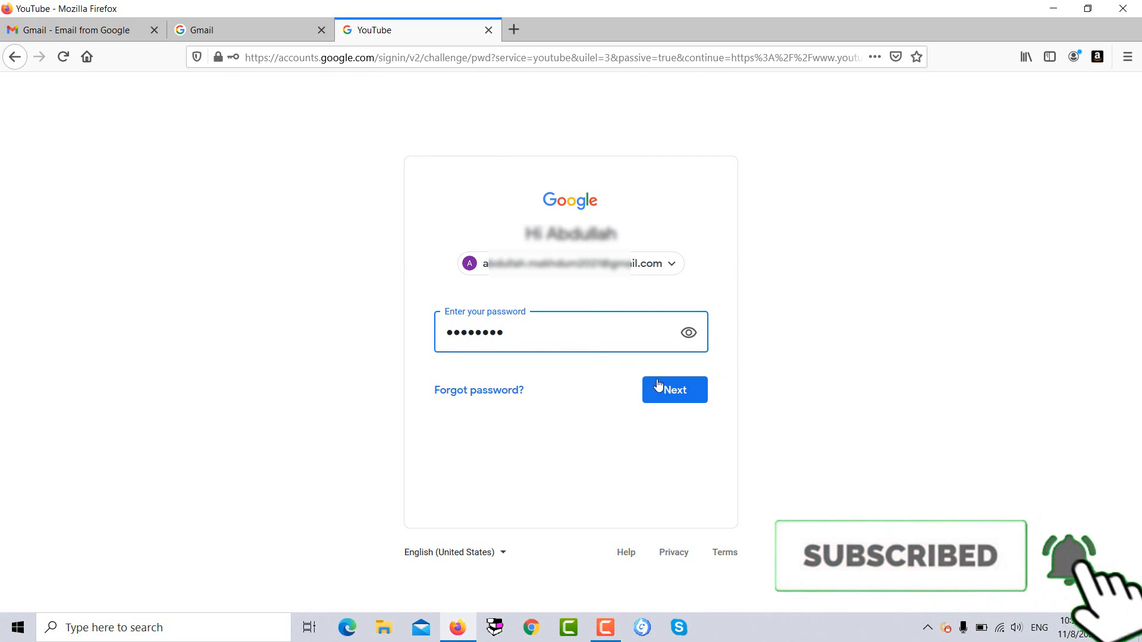
{"action": "left_click", "coordinate": [681, 394]}
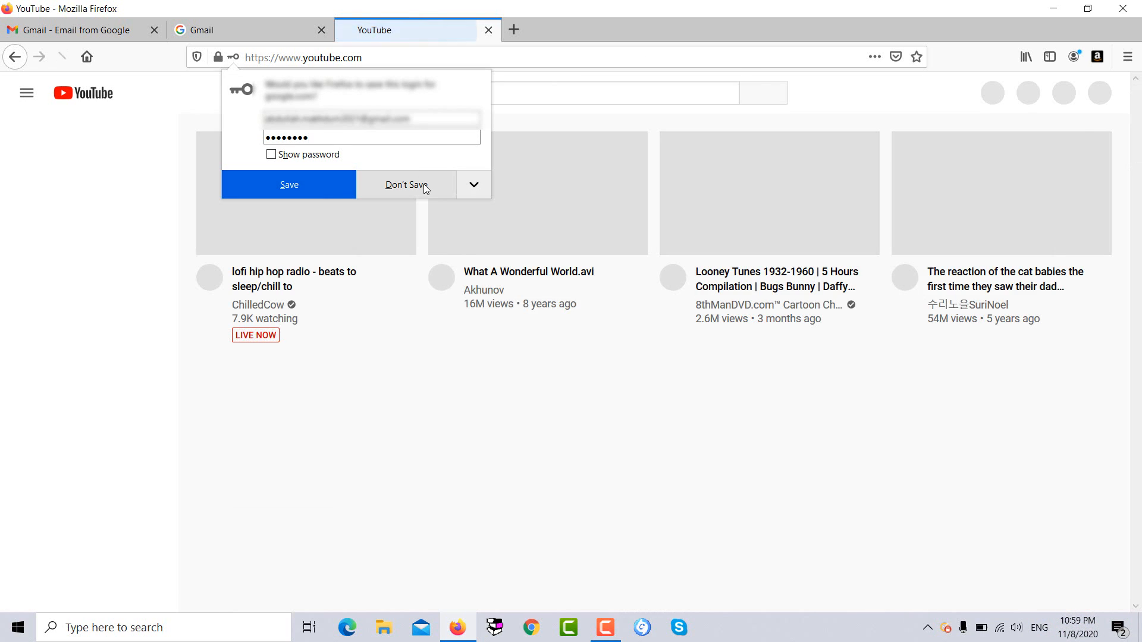
{"action": "left_click", "coordinate": [424, 189]}
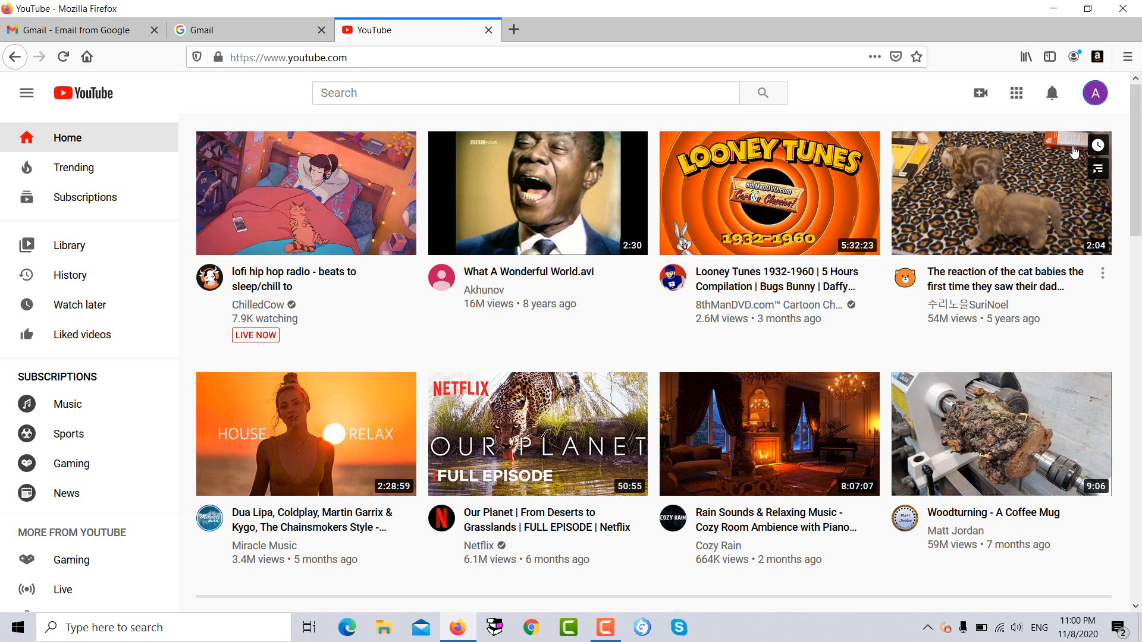
- Choose Create a channel from the account menu and get started with the channel setup
{"action": "left_click", "coordinate": [1097, 96]}
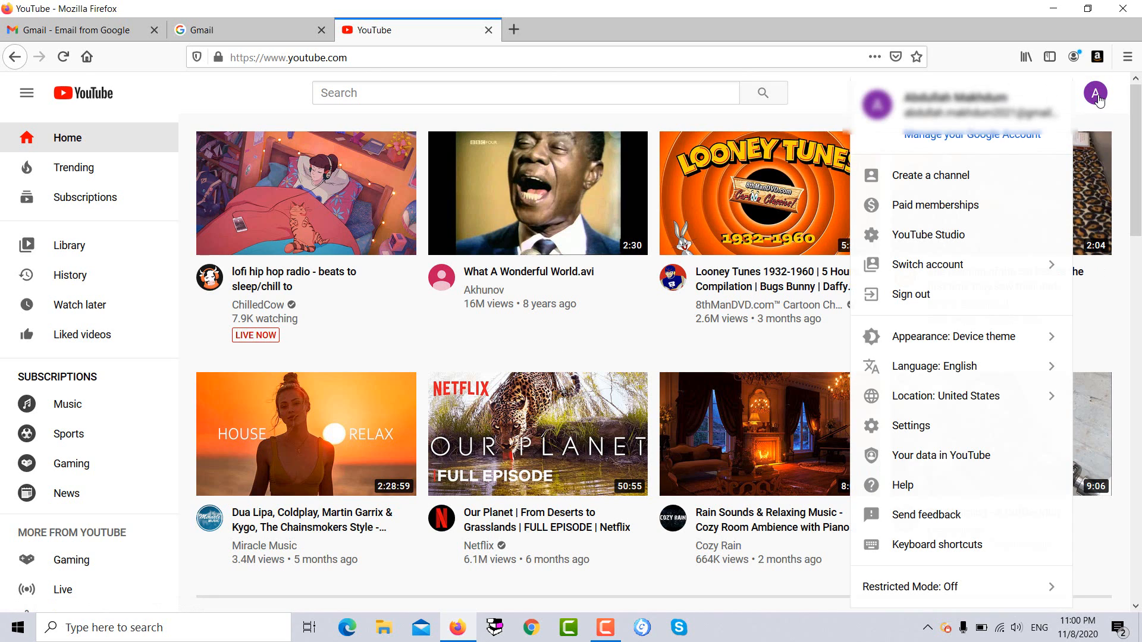
{"action": "left_click", "coordinate": [991, 178]}
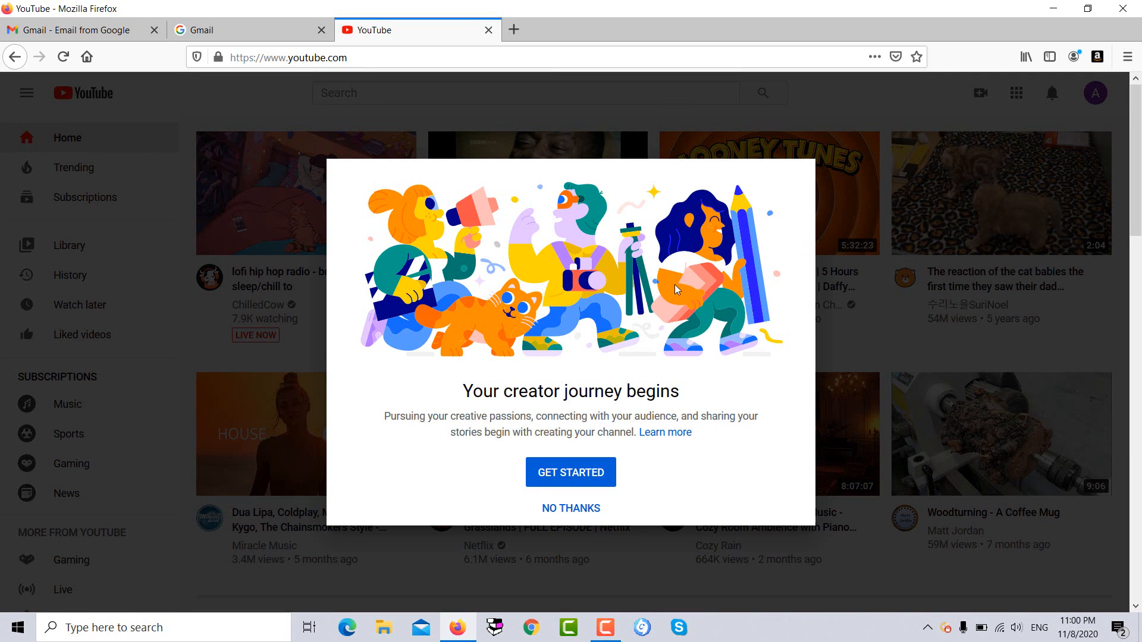
{"action": "left_click", "coordinate": [591, 483]}
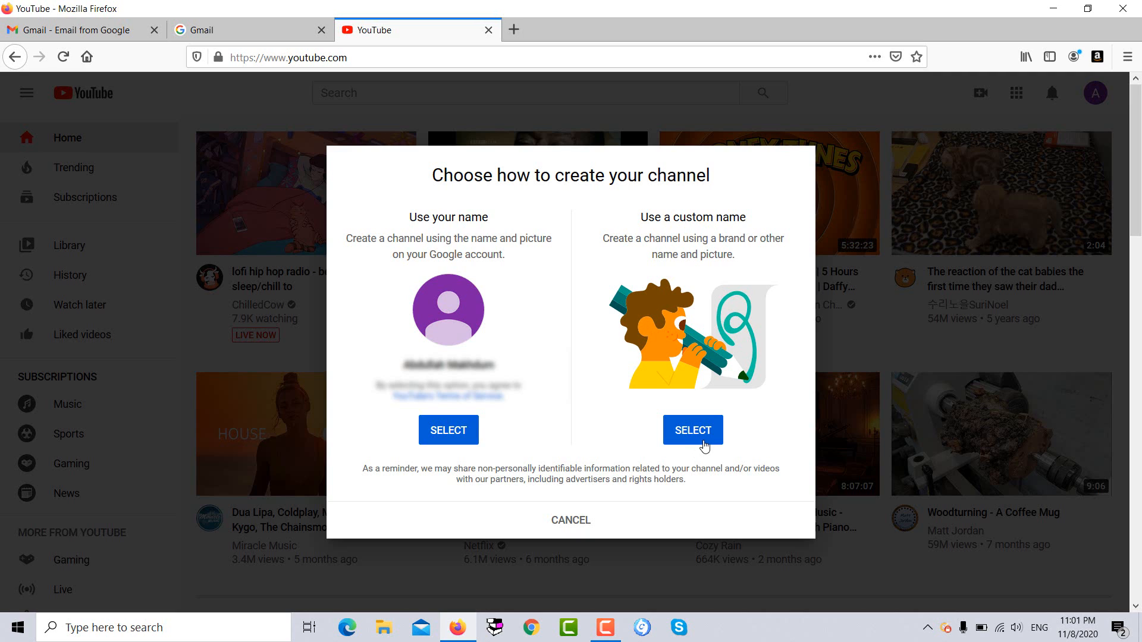
- Create the channel with the custom name 'Wiki Language', acknowledging the new Brand Account
{"action": "left_click", "coordinate": [704, 441]}
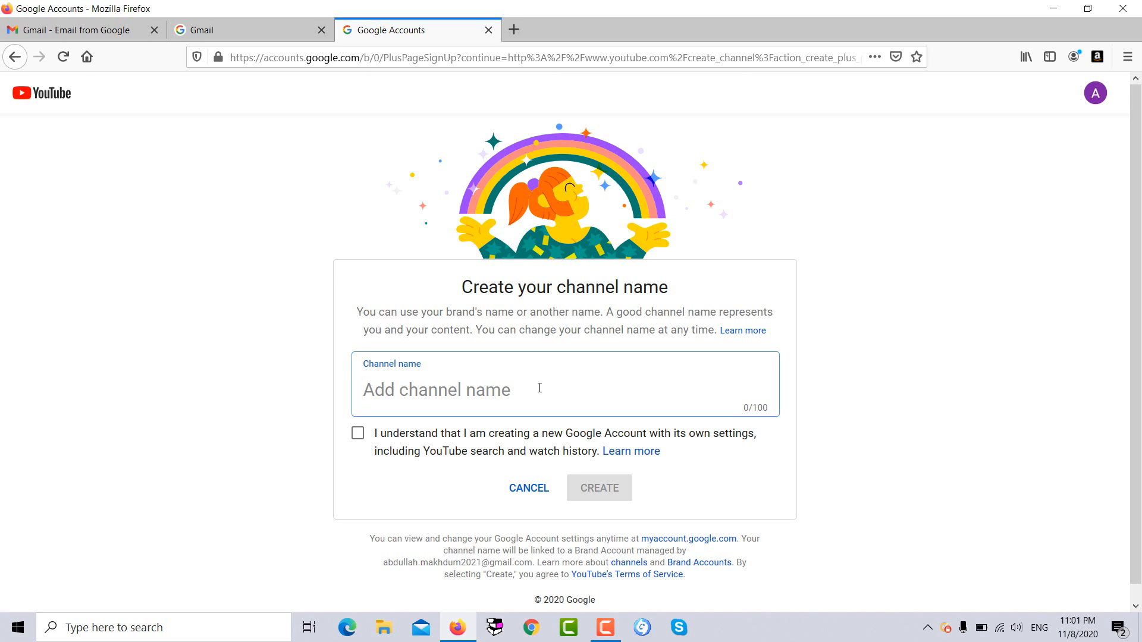
{"action": "type", "text": "Wiki Lanuage"}
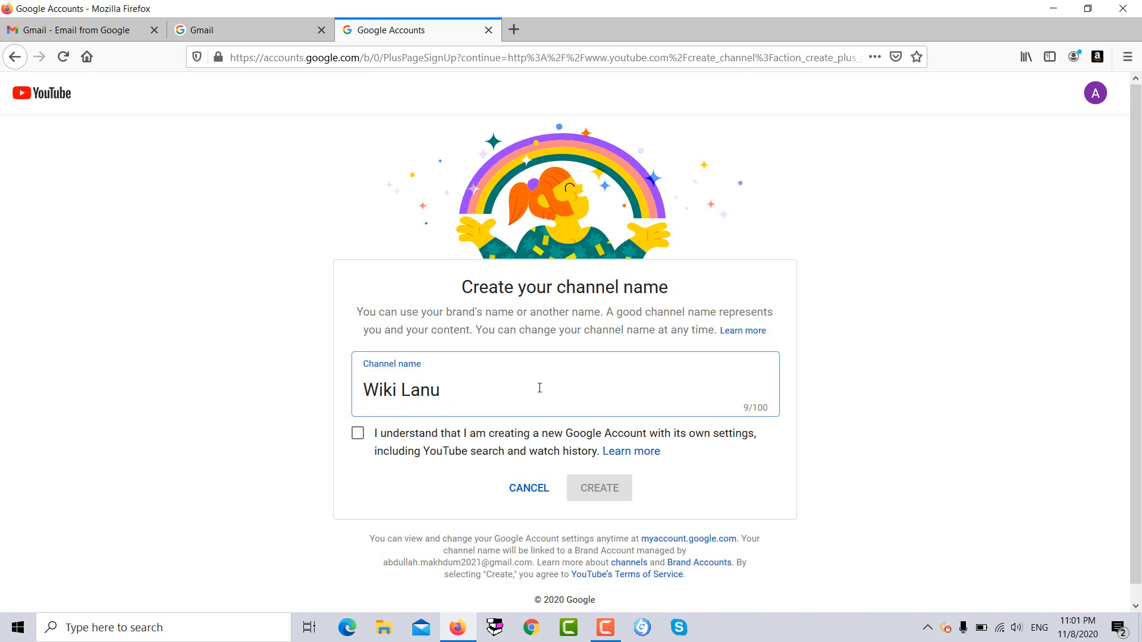
{"action": "key", "text": "BackSpace"}
{"action": "key", "text": "BackSpace"}
{"action": "key", "text": "BackSpace"}
{"action": "key", "text": "BackSpace"}
{"action": "type", "text": "guage"}
{"action": "left_click", "coordinate": [358, 436]}
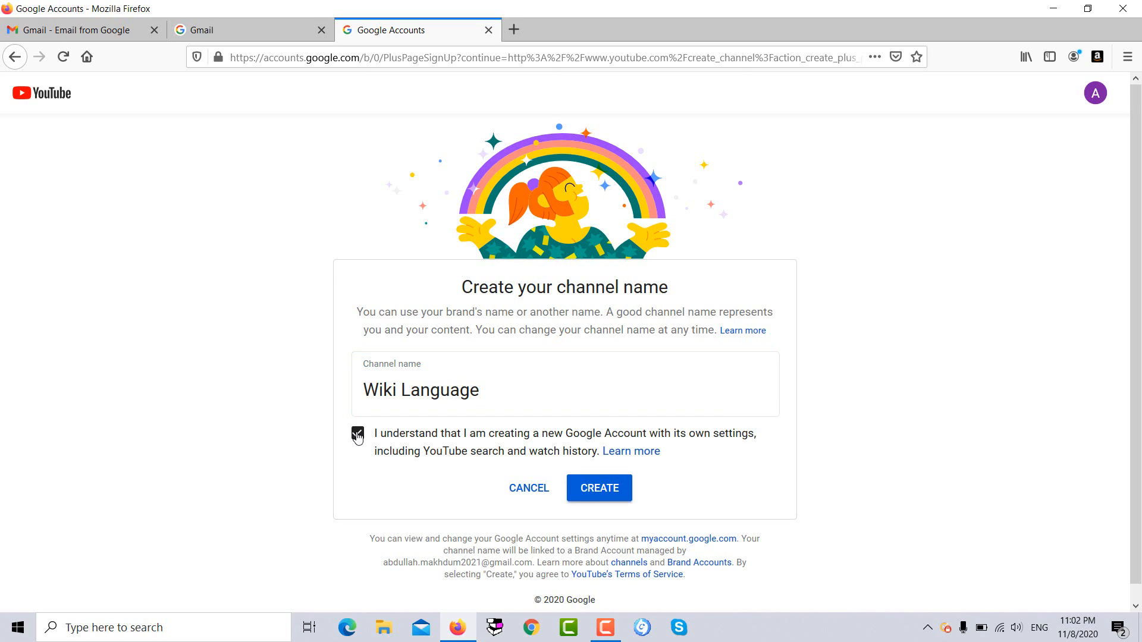
{"action": "left_click", "coordinate": [622, 503]}
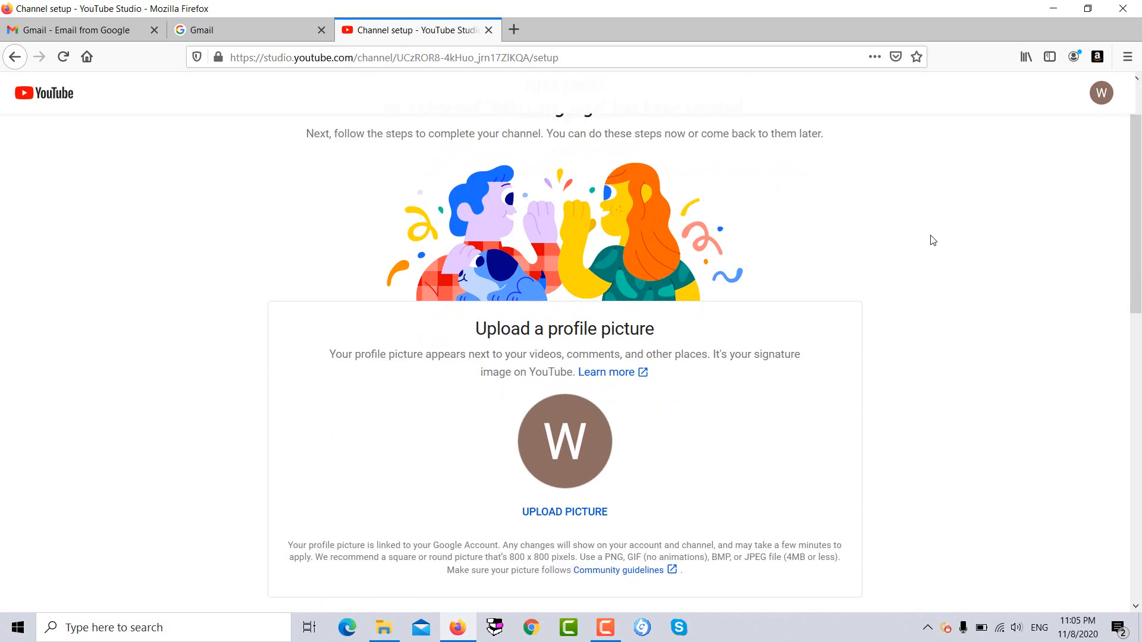
- Upload 'Wiki Language White Logo' from the Wiki Language folder as the channel's profile picture
{"action": "scroll", "coordinate": [932, 241], "scroll_direction": "down", "scroll_amount": 3}
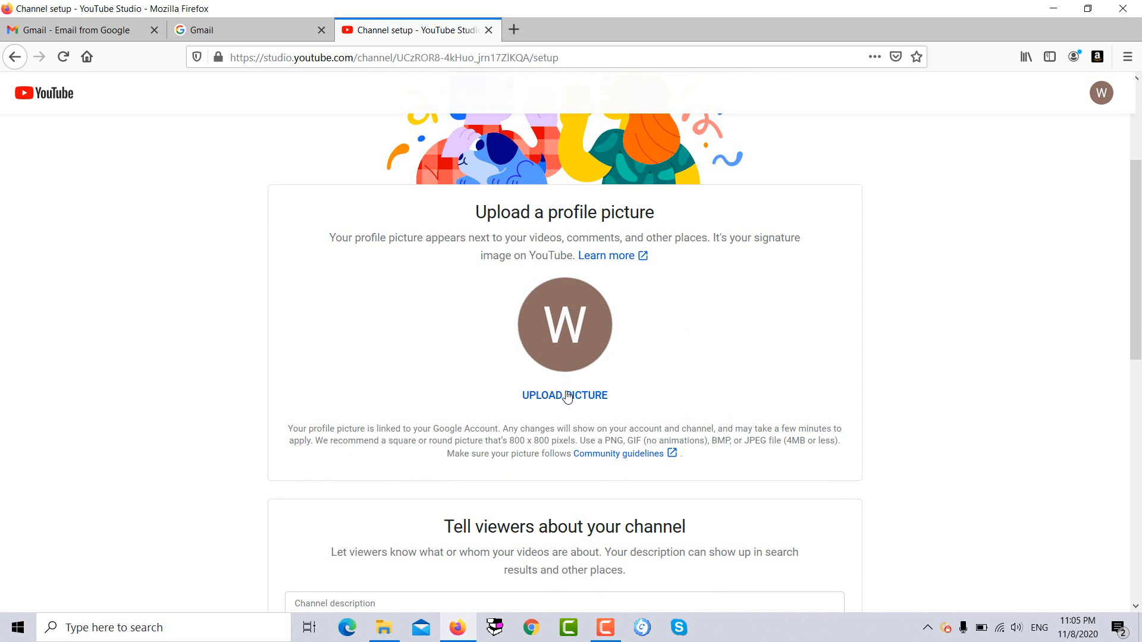
{"action": "left_click", "coordinate": [571, 333]}
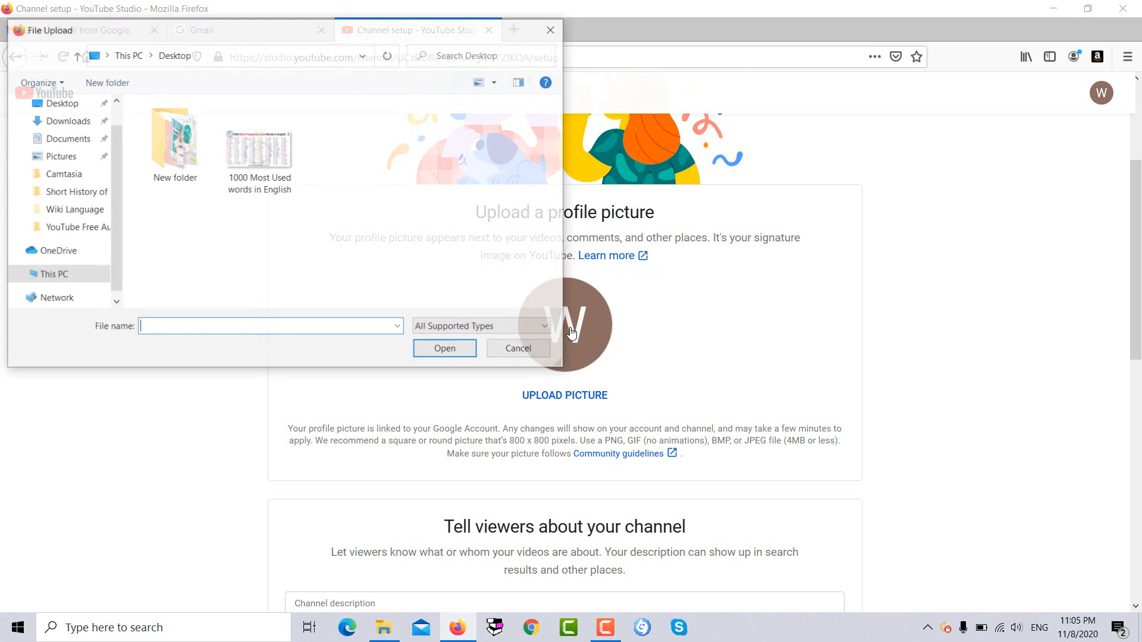
{"action": "left_click", "coordinate": [73, 210]}
{"action": "left_click", "coordinate": [432, 235]}
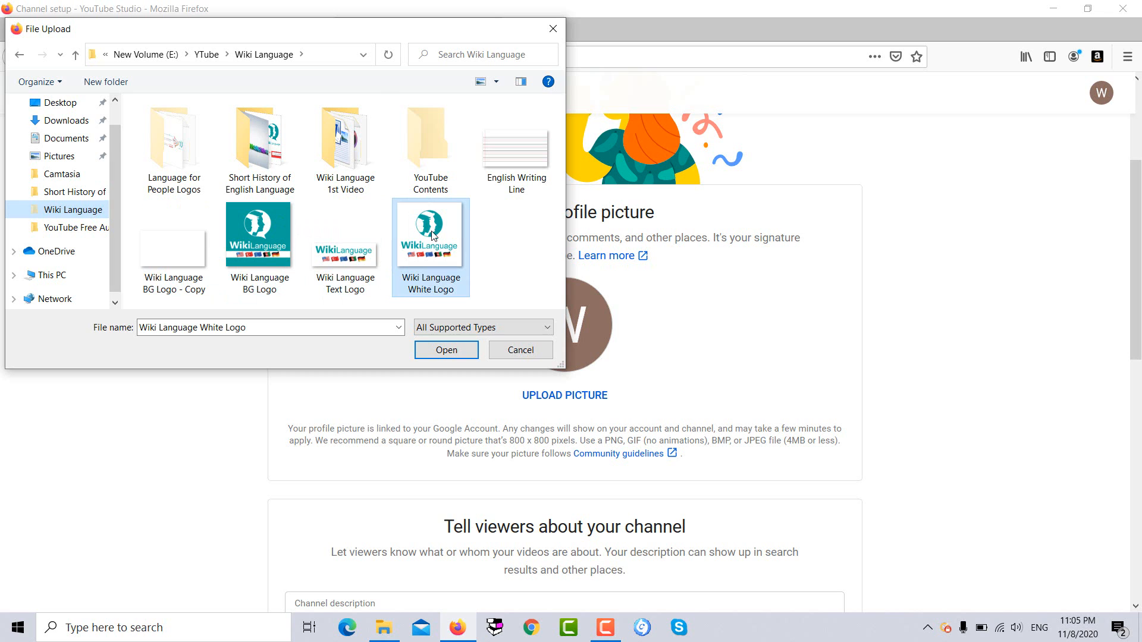
{"action": "left_click", "coordinate": [446, 350]}
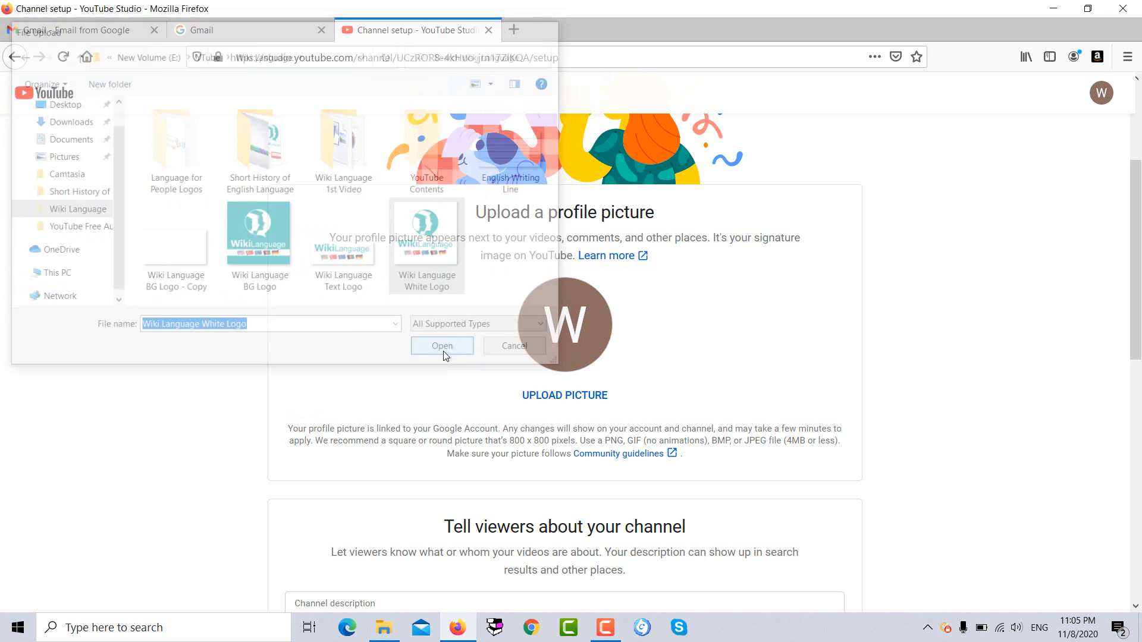
{"action": "scroll", "coordinate": [722, 374], "scroll_direction": "down", "scroll_amount": 2}
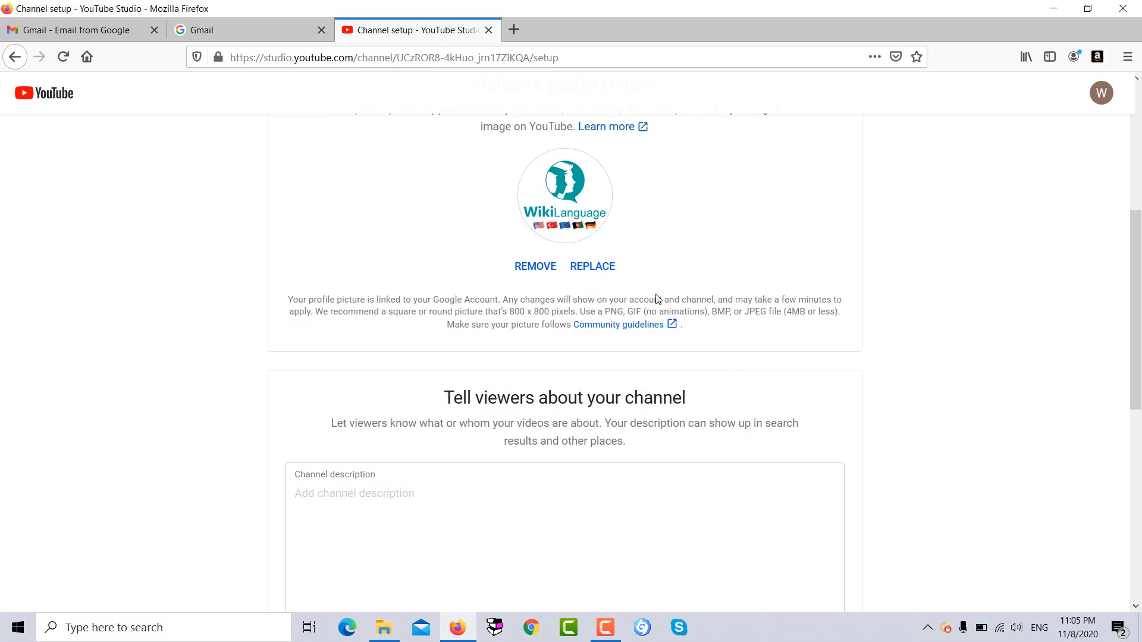
{"action": "scroll", "coordinate": [850, 364], "scroll_direction": "down", "scroll_amount": 5}
{"action": "scroll", "coordinate": [851, 365], "scroll_direction": "up", "scroll_amount": 1}
- Type the channel description 'This YouTube channel is created for sharing great language learning video...'
{"action": "left_click", "coordinate": [554, 285]}
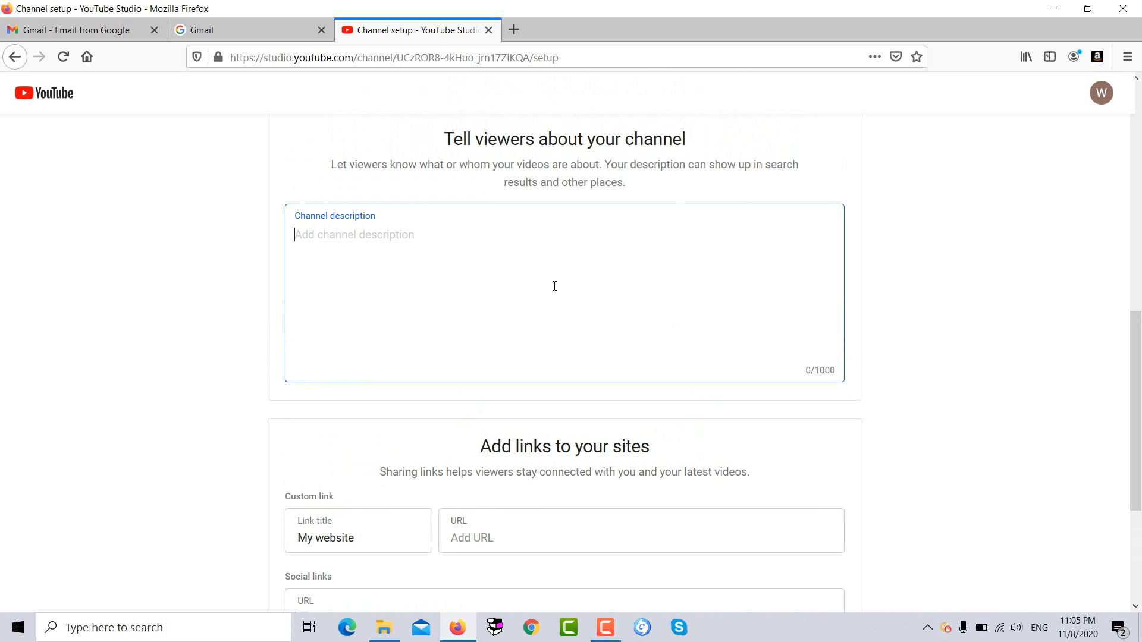
{"action": "type", "text": "This YouTube channel is created for sharing great la"}
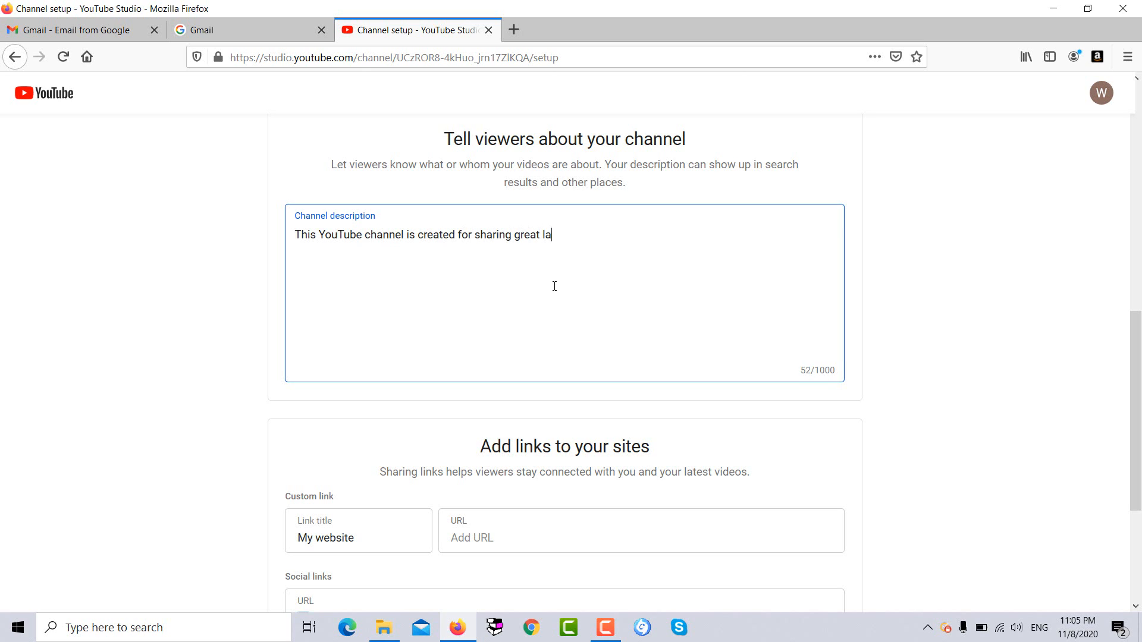
{"action": "type", "text": "nguage learning video to "}
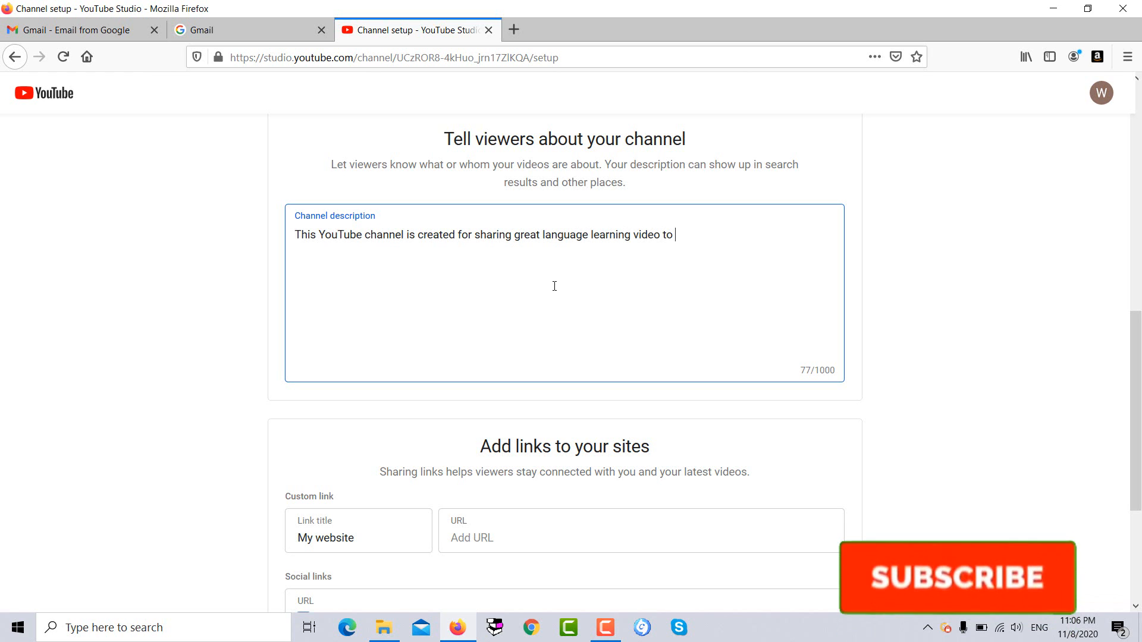
{"action": "type", "text": "the oeopl"}
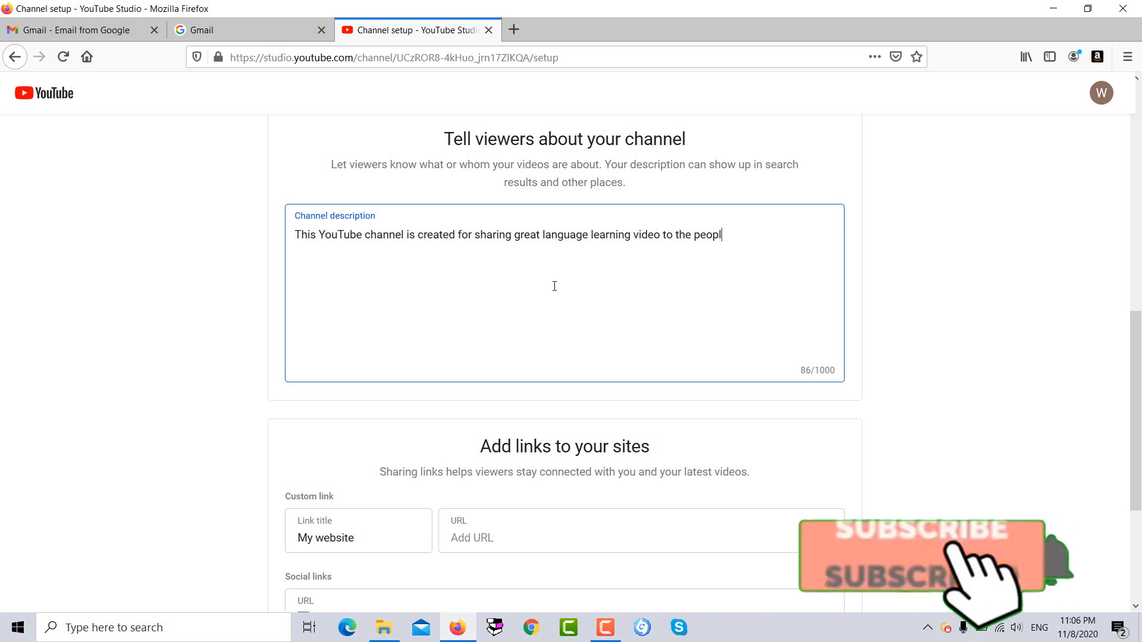
{"action": "type", "text": "e all arou"}
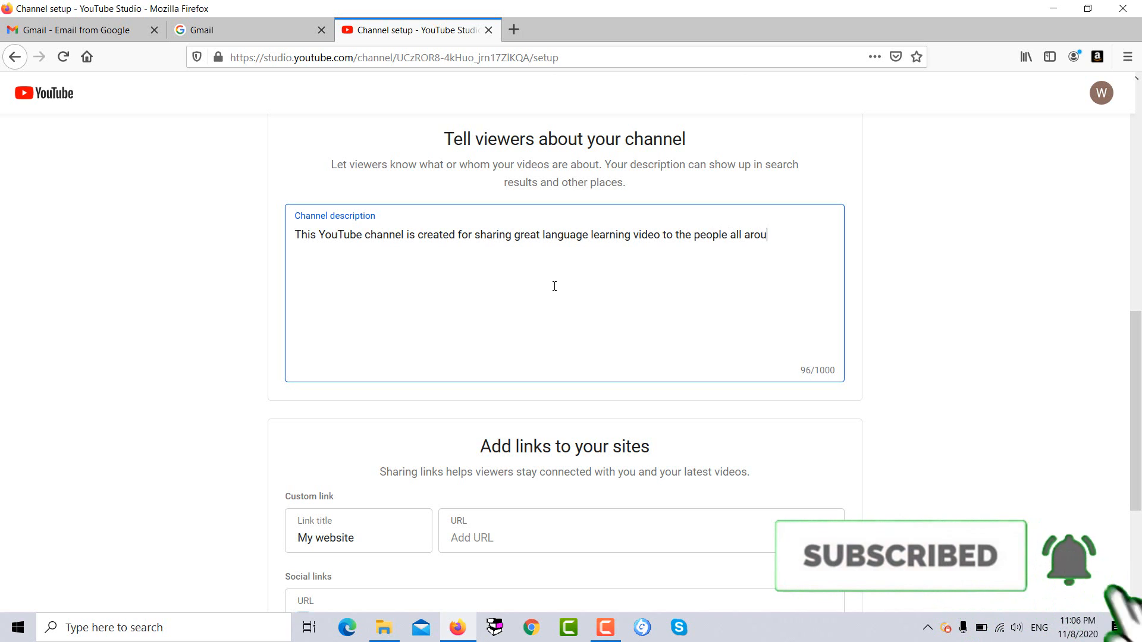
{"action": "type", "text": "nd the world."}
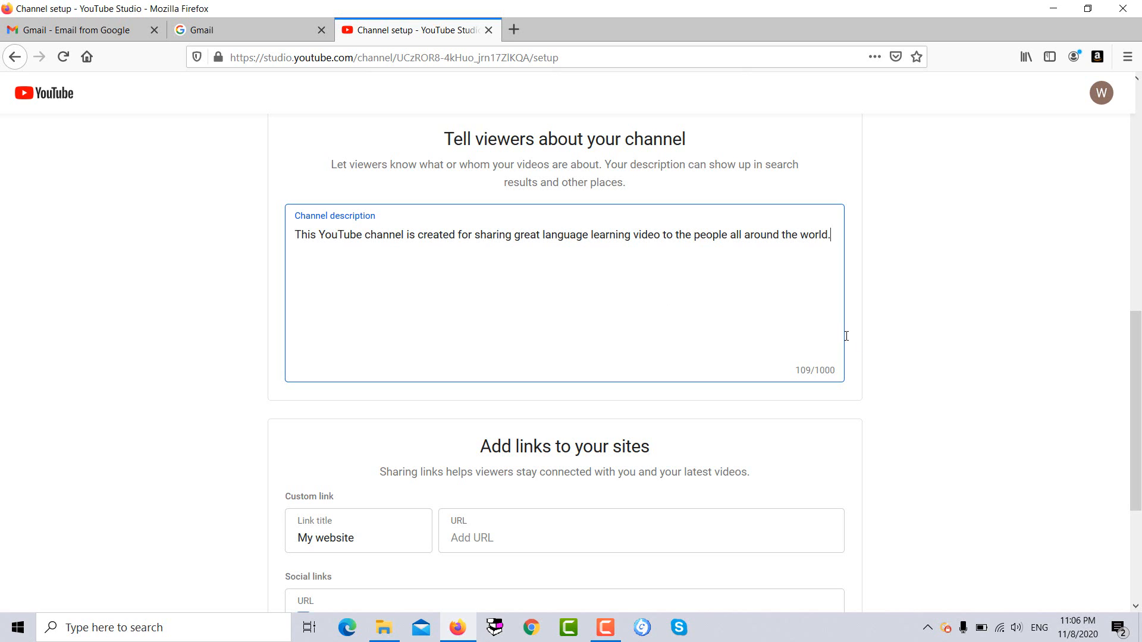
{"action": "scroll", "coordinate": [910, 396], "scroll_direction": "down", "scroll_amount": 4}
{"action": "left_click", "coordinate": [593, 310]}
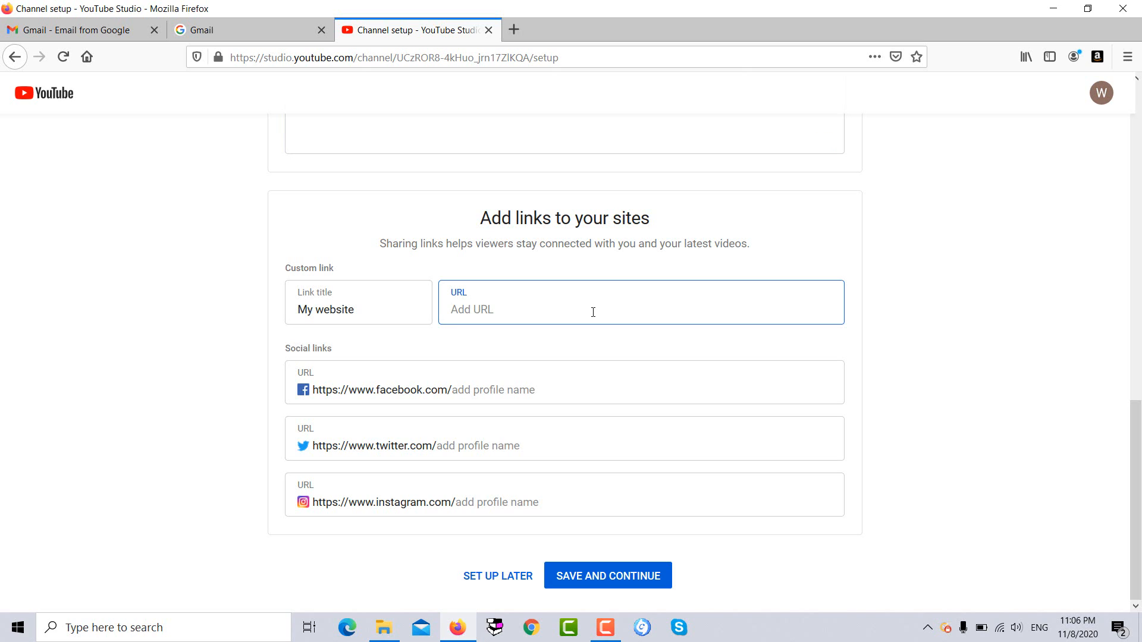
{"action": "type", "text": "www."}
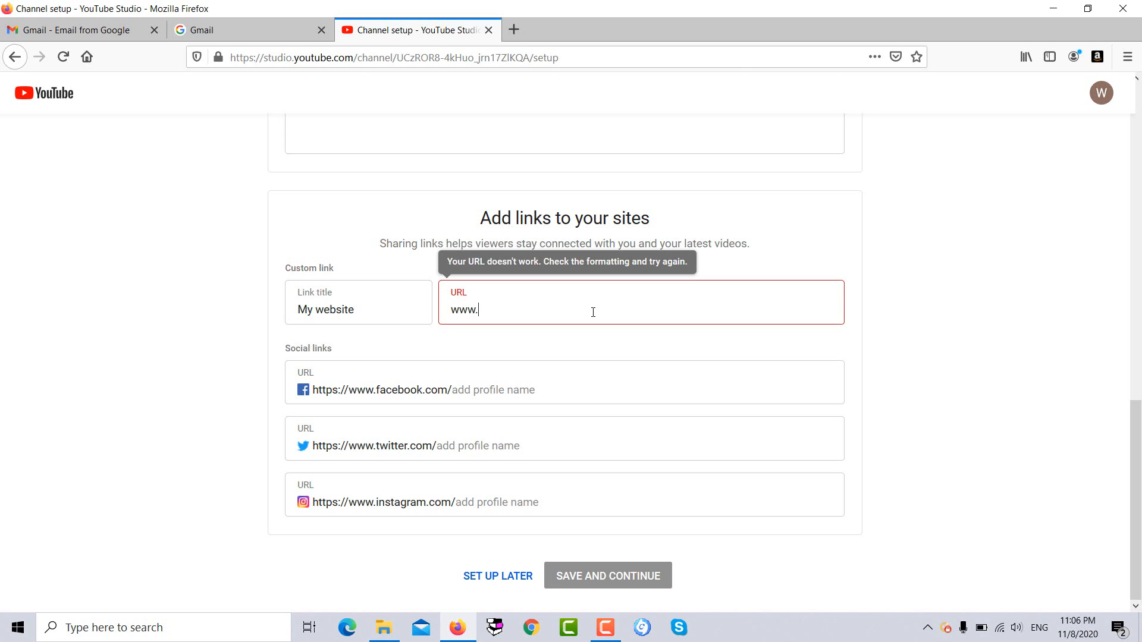
{"action": "type", "text": "wikilan"}
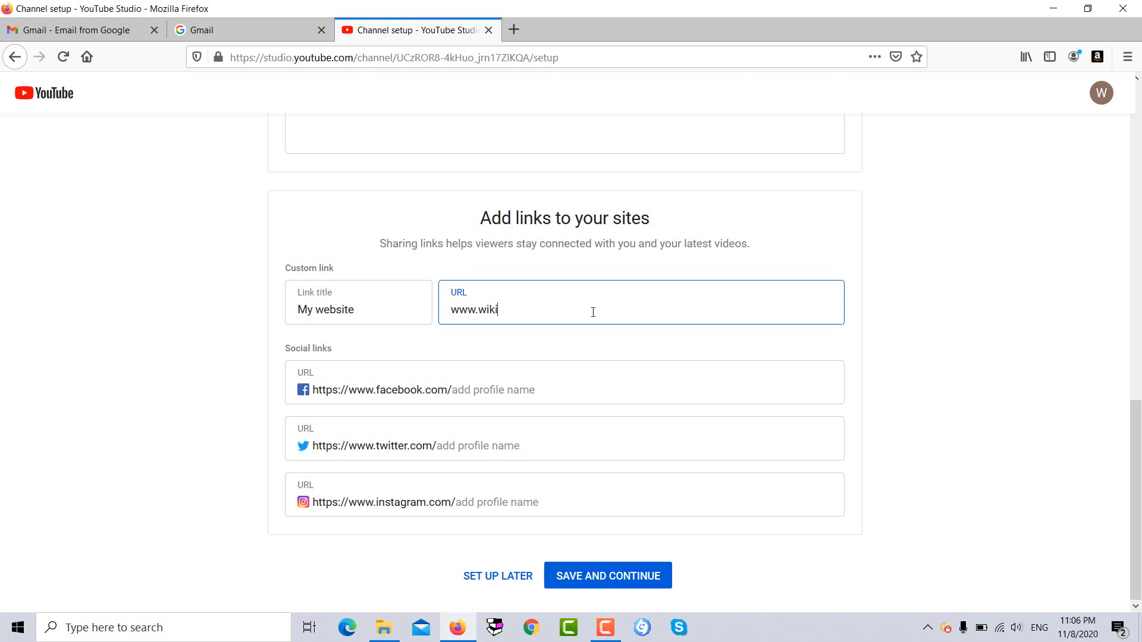
{"action": "key", "text": "BackSpace"}
{"action": "key", "text": "BackSpace"}
{"action": "key", "text": "BackSpace"}
{"action": "type", "text": "-language.com"}
{"action": "key", "text": "ctrl+shift+Left"}
{"action": "key", "text": "ctrl+shift+Left"}
{"action": "key", "text": "ctrl+shift+Left"}
{"action": "key", "text": "ctrl+shift+Left"}
{"action": "key", "text": "ctrl+shift+Left"}
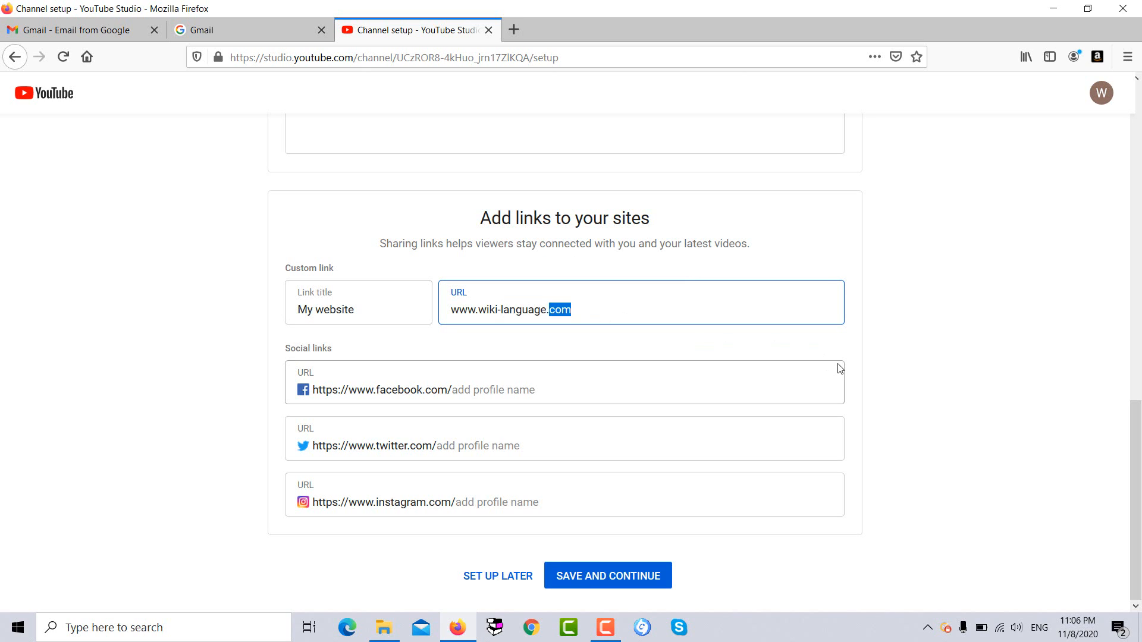
{"action": "key", "text": "BackSpace"}
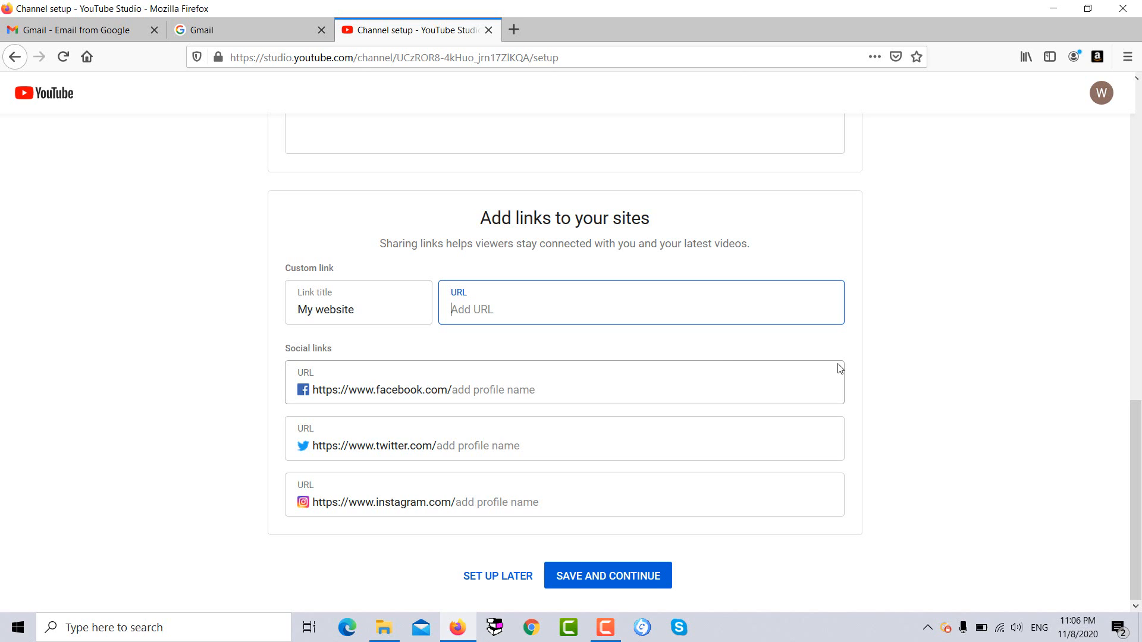
{"action": "left_click", "coordinate": [657, 385]}
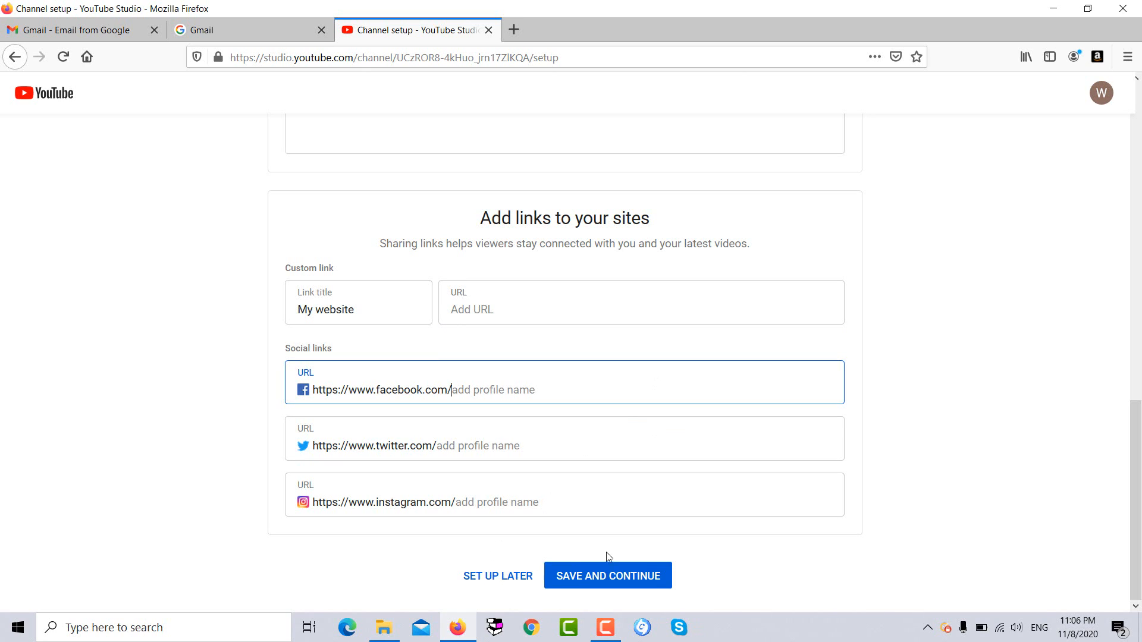
- Save the channel setup, dismiss the customisation tip, and check the description on the About page
{"action": "left_click", "coordinate": [624, 586]}
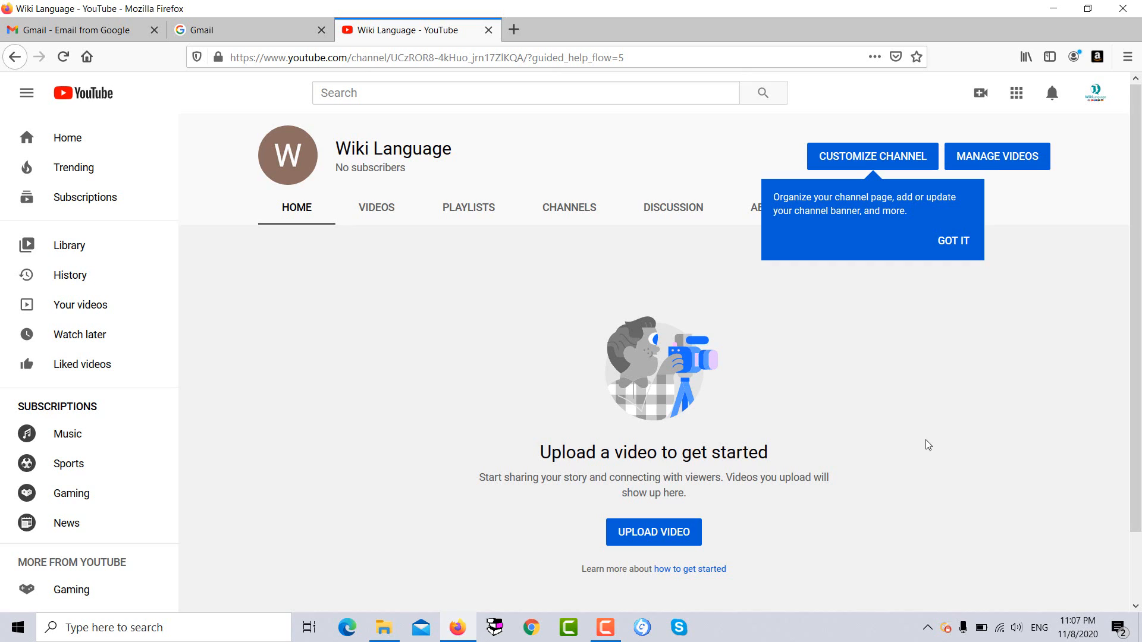
{"action": "left_click", "coordinate": [953, 241]}
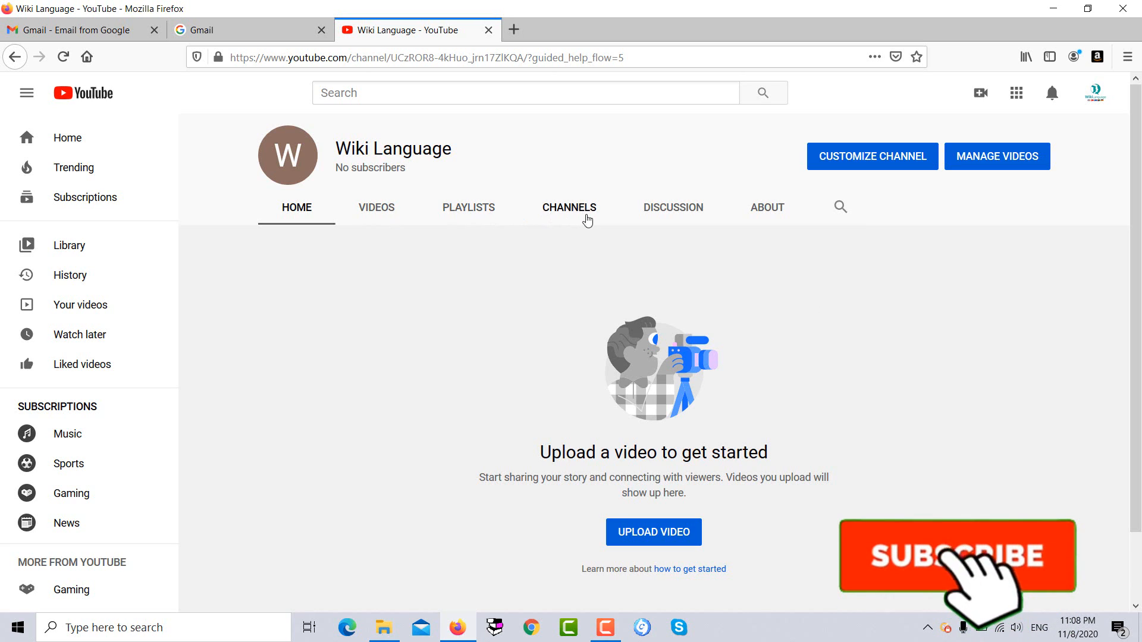
{"action": "left_click", "coordinate": [761, 213]}
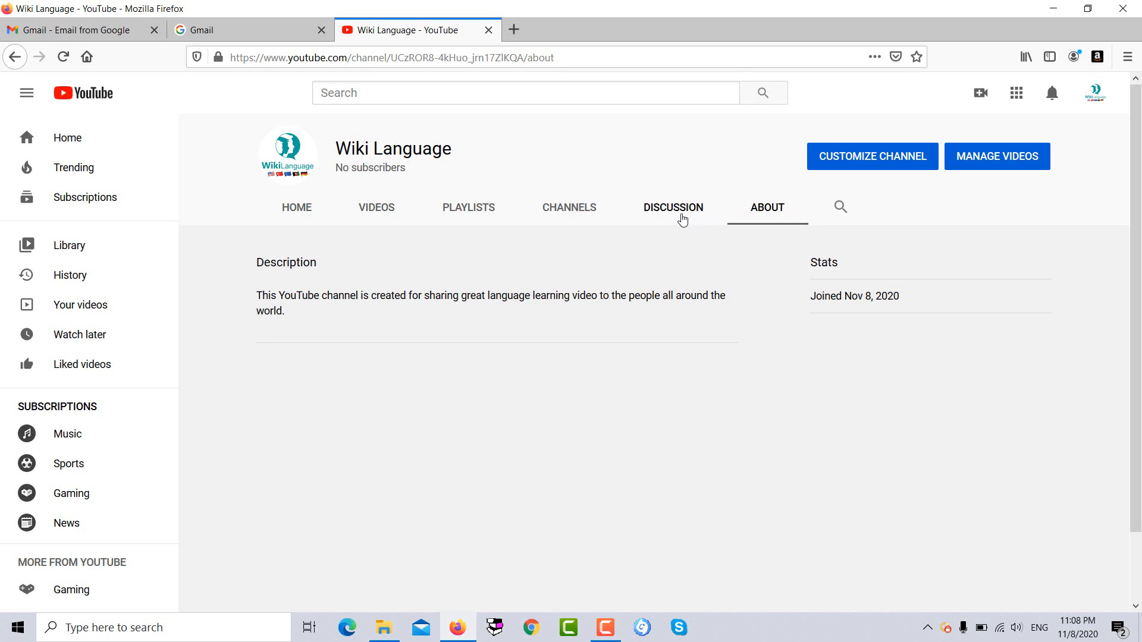
- Return to the channel home page and close the Create menu without choosing anything
{"action": "left_click", "coordinate": [298, 211]}
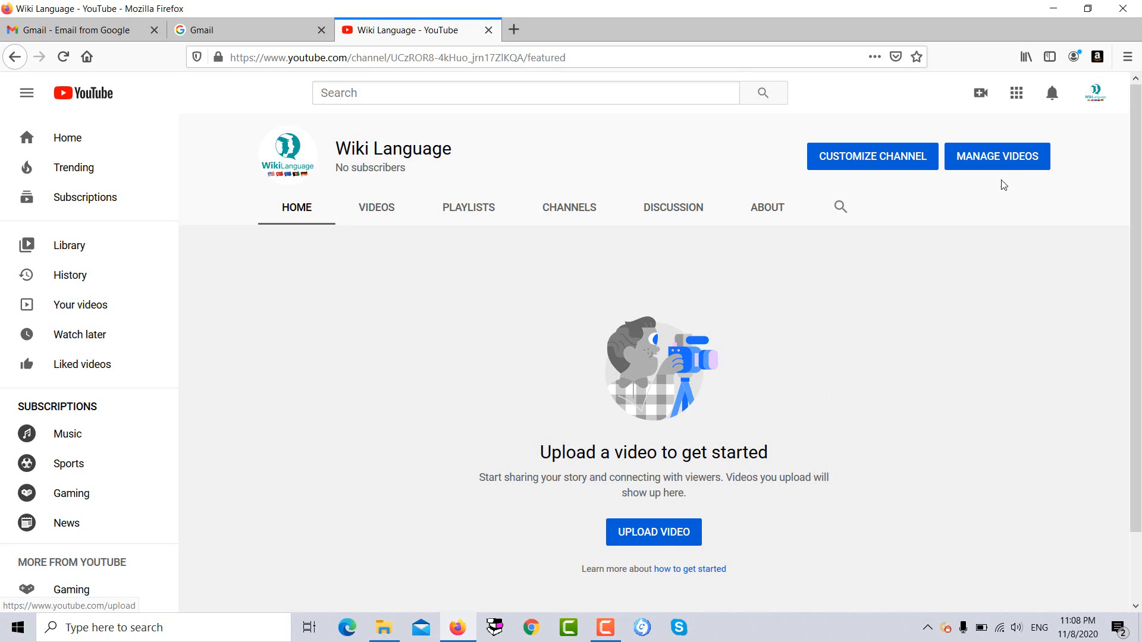
{"action": "left_click", "coordinate": [978, 106]}
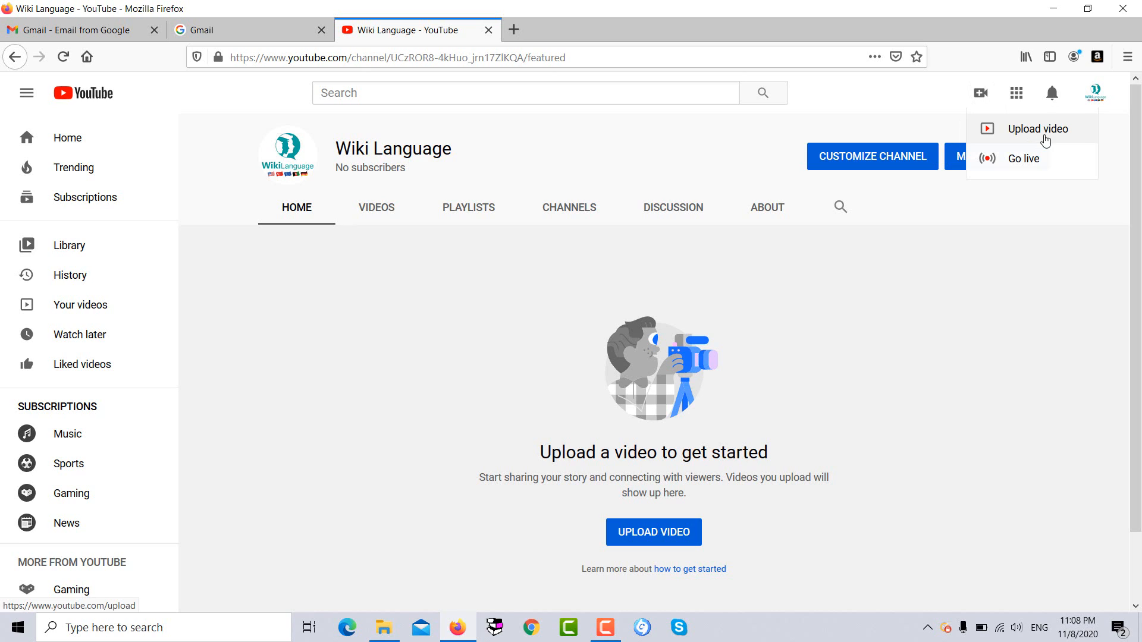
{"action": "left_click", "coordinate": [958, 391]}
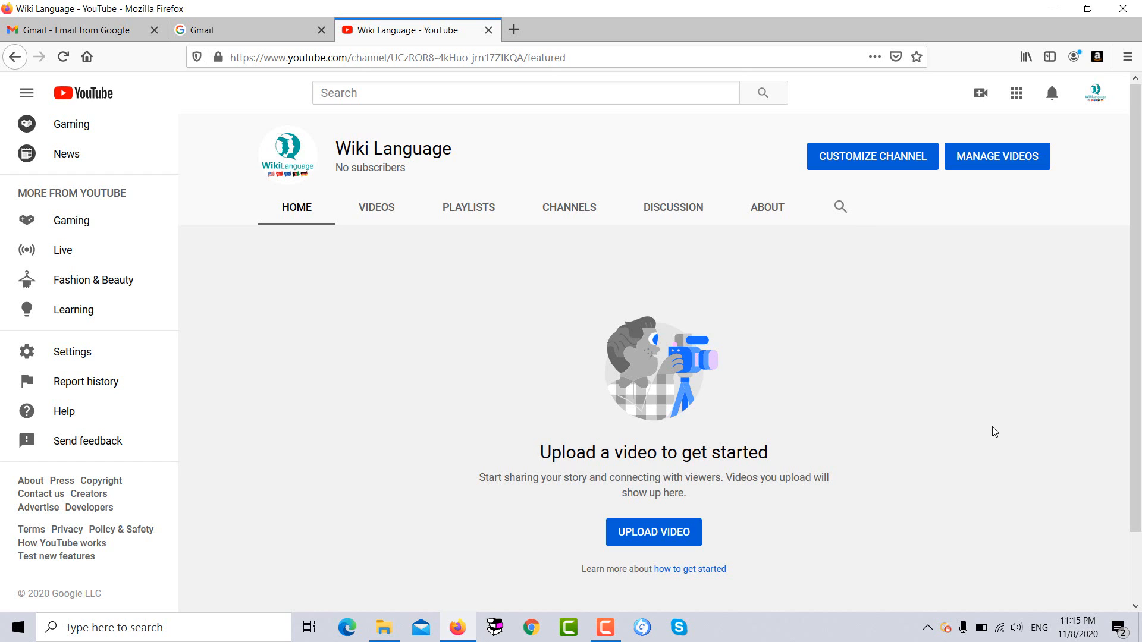
- Show the channel's 'Channel status and features' settings to check feature eligibility
{"action": "scroll", "coordinate": [992, 426], "scroll_direction": "down", "scroll_amount": 2}
{"action": "scroll", "coordinate": [992, 427], "scroll_direction": "up", "scroll_amount": 2}
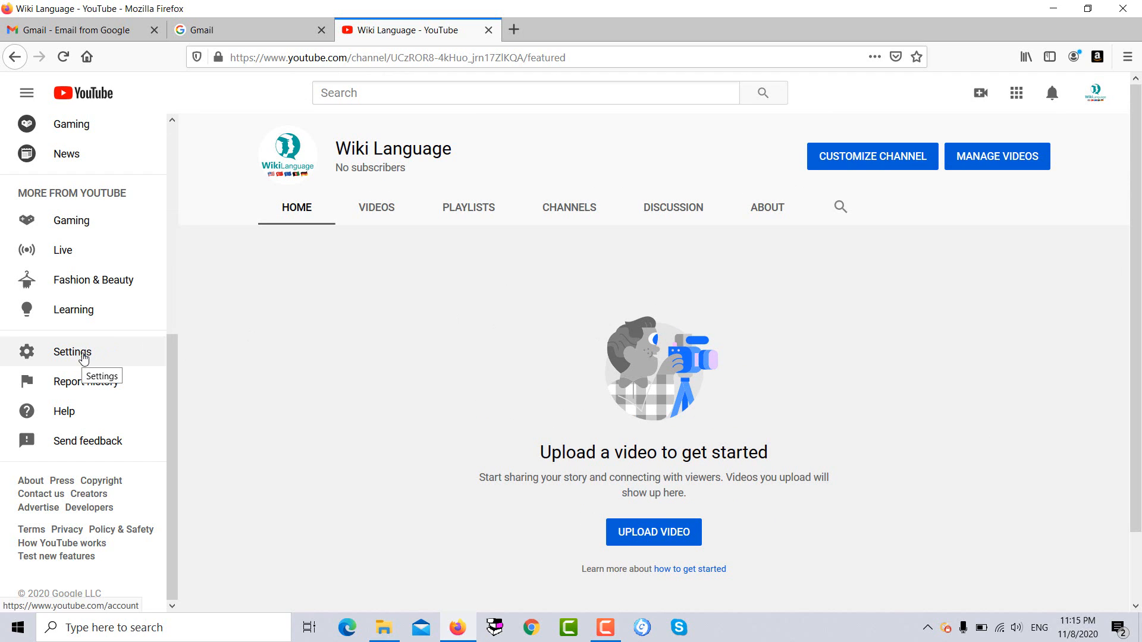
{"action": "left_click", "coordinate": [83, 355]}
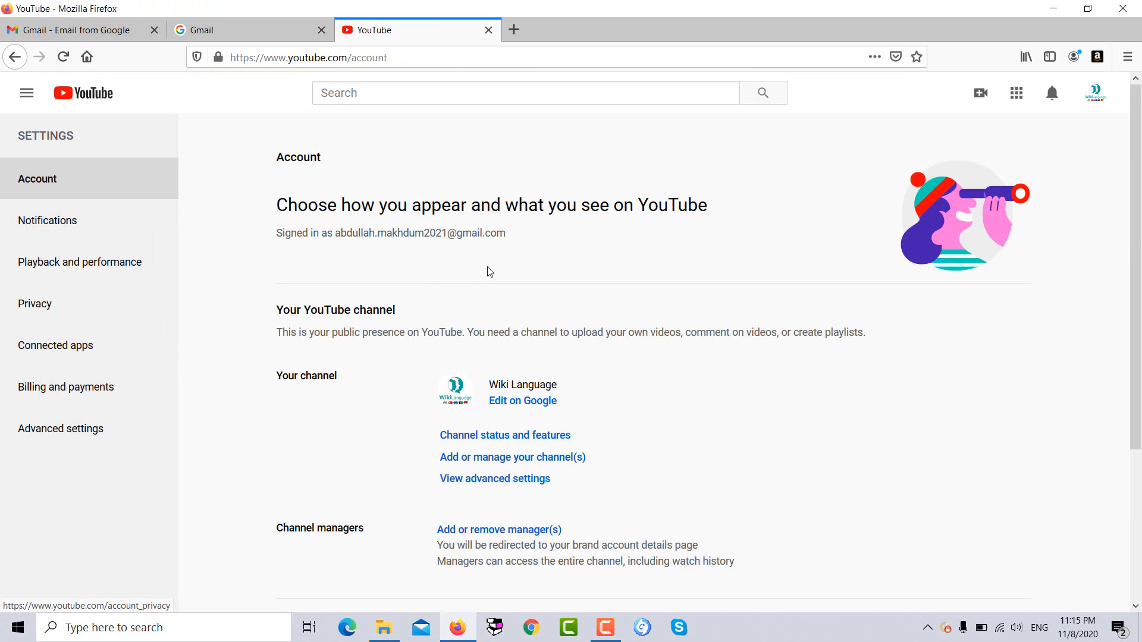
{"action": "scroll", "coordinate": [489, 272], "scroll_direction": "down", "scroll_amount": 3}
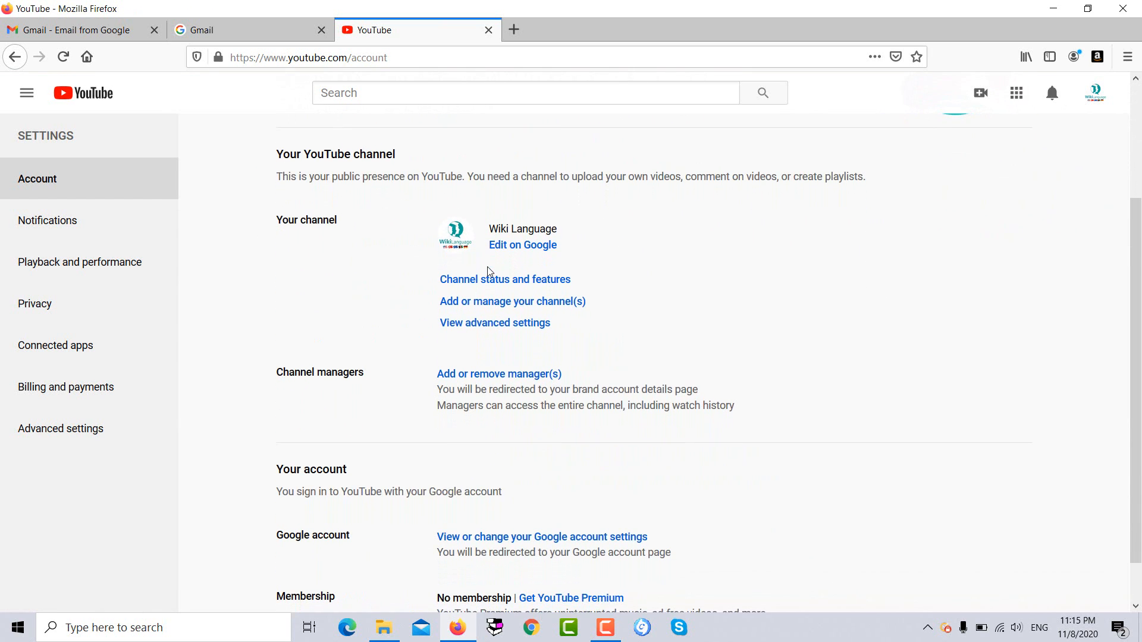
{"action": "scroll", "coordinate": [490, 272], "scroll_direction": "up", "scroll_amount": 2}
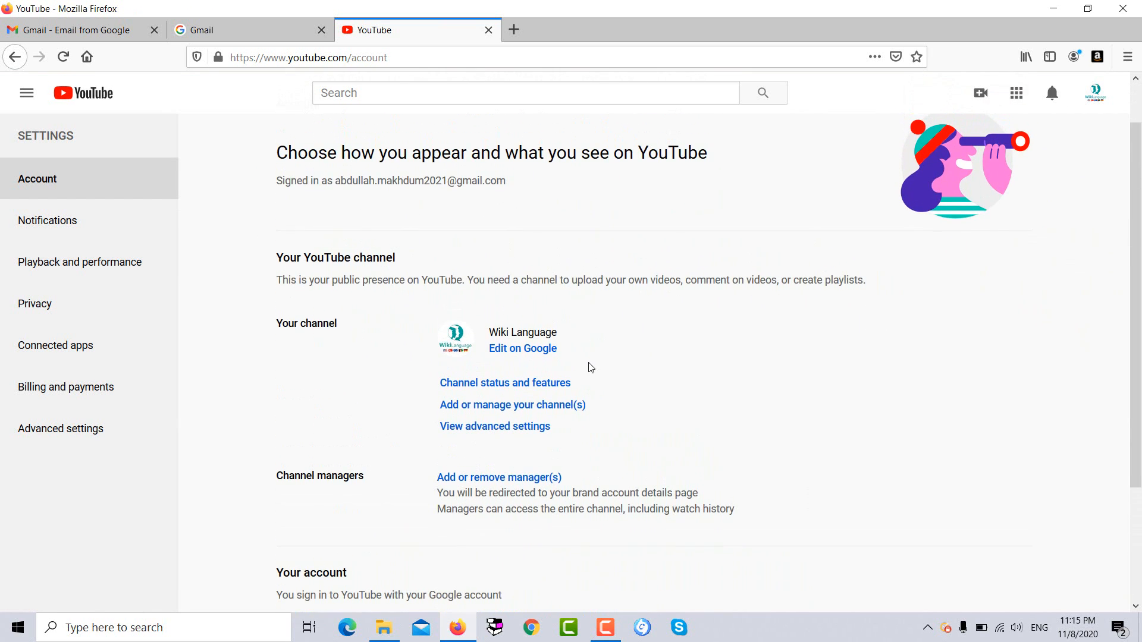
{"action": "left_click", "coordinate": [526, 386]}
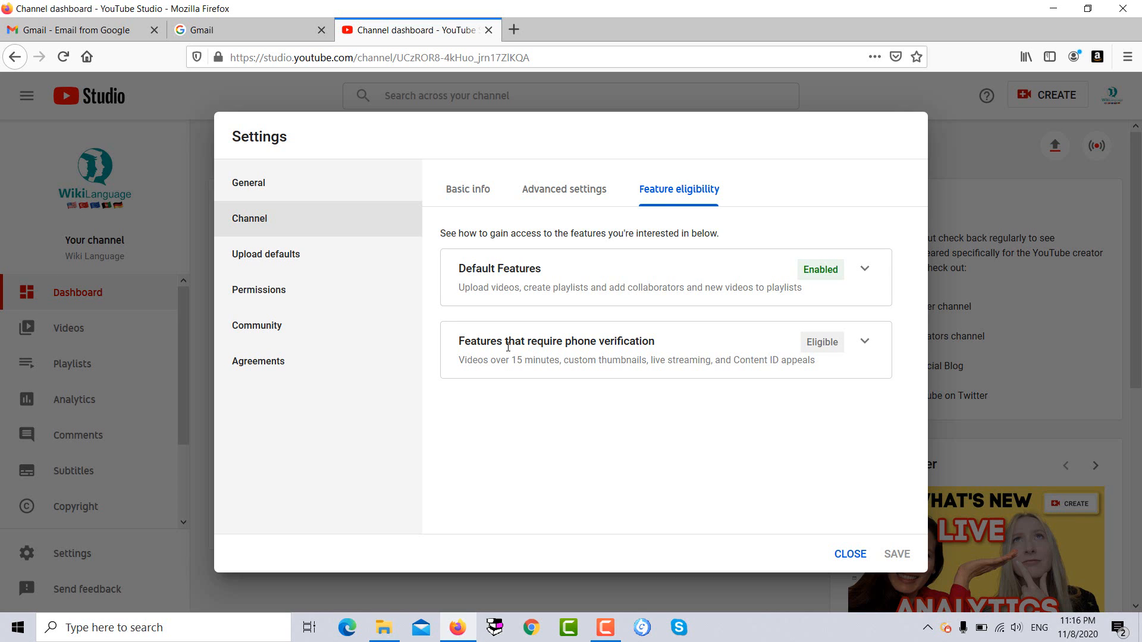
- Expand the phone-verification features and choose Verify Phone Number to open account verification
{"action": "left_click", "coordinate": [860, 347]}
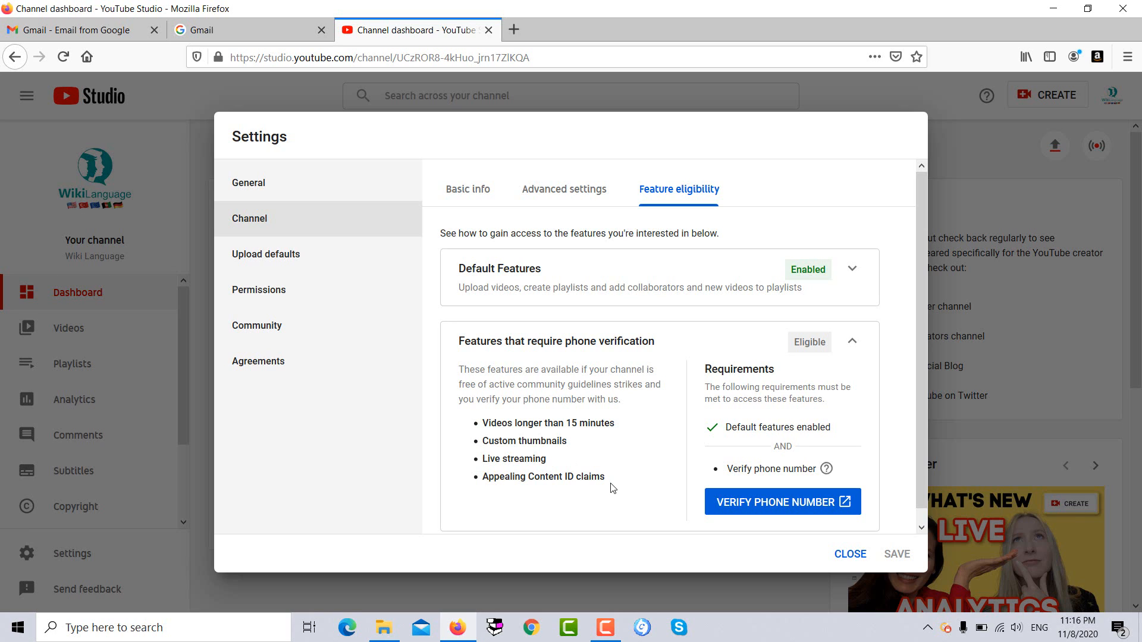
{"action": "left_click", "coordinate": [796, 515]}
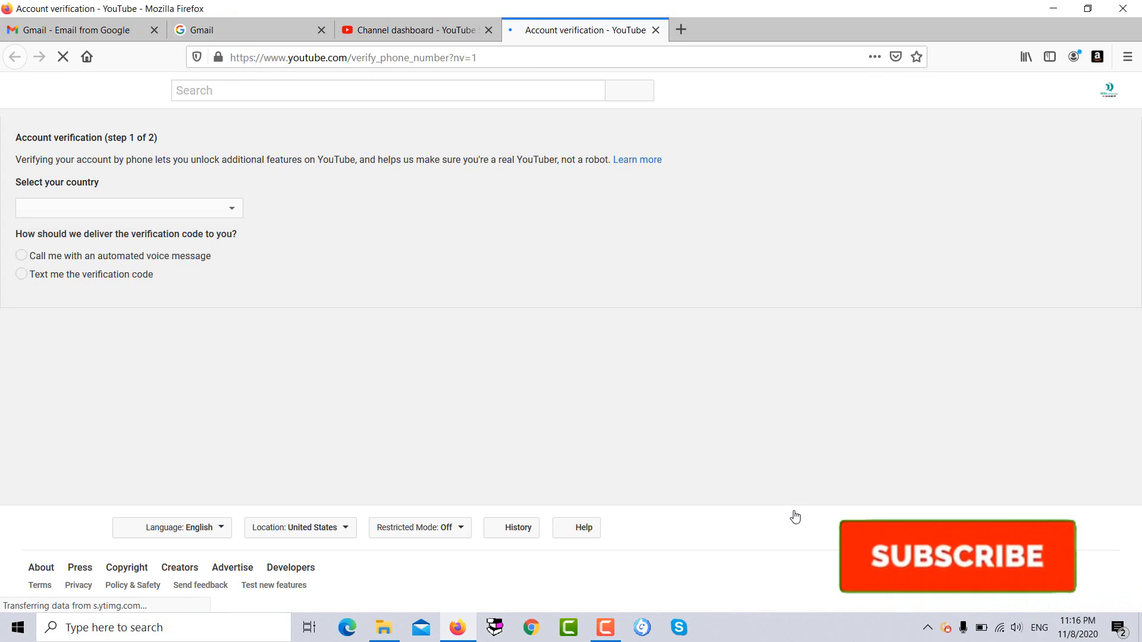
- Request a texted verification code for the United States phone number
{"action": "left_click", "coordinate": [232, 210]}
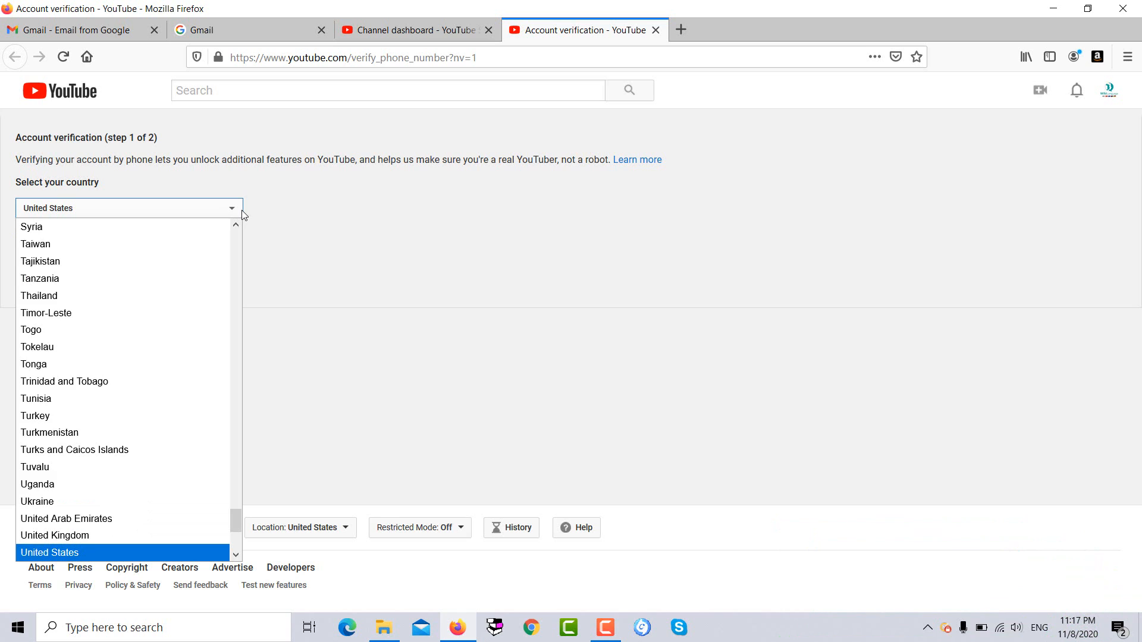
{"action": "left_click", "coordinate": [312, 247]}
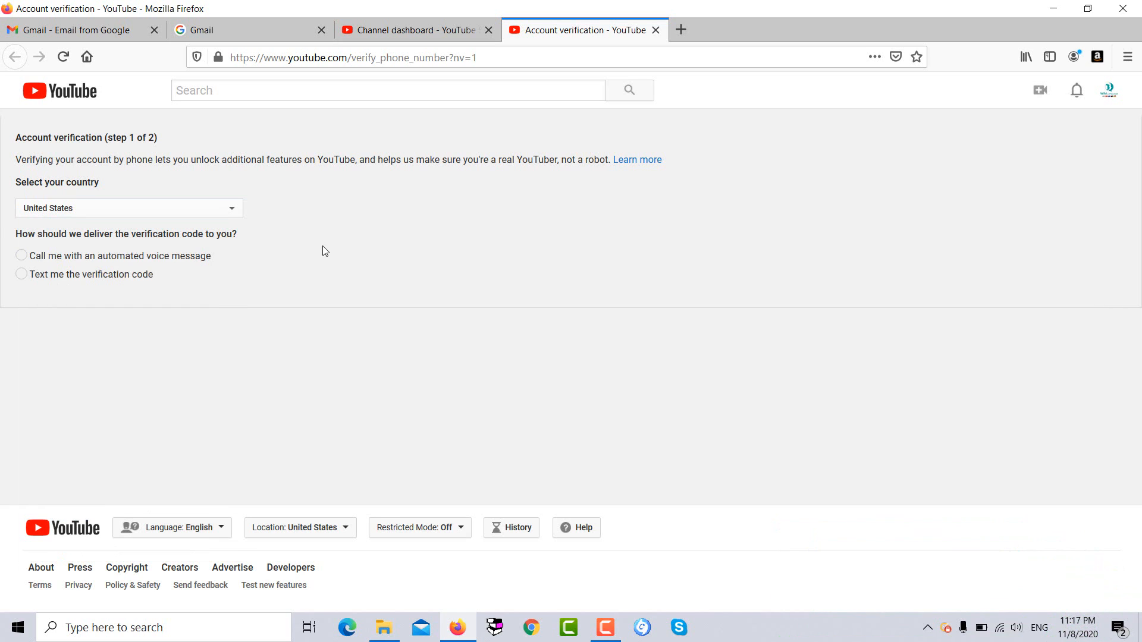
{"action": "left_click", "coordinate": [22, 275]}
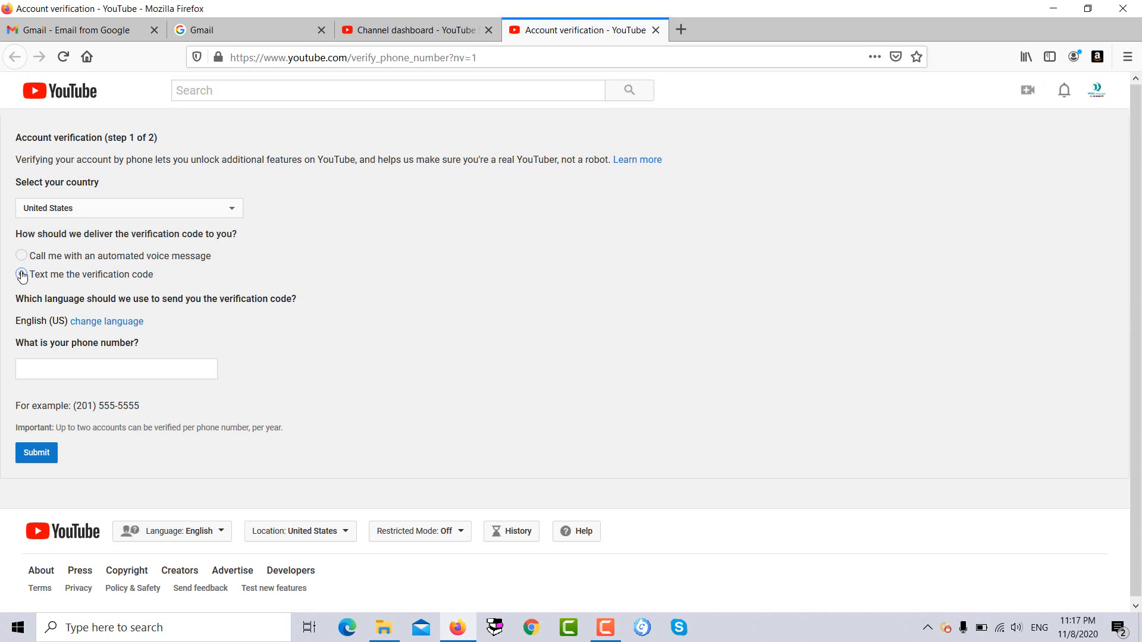
{"action": "left_click", "coordinate": [89, 373]}
{"action": "type", "text": "33"}
{"action": "key", "text": "BackSpace"}
{"action": "type", "text": "05"}
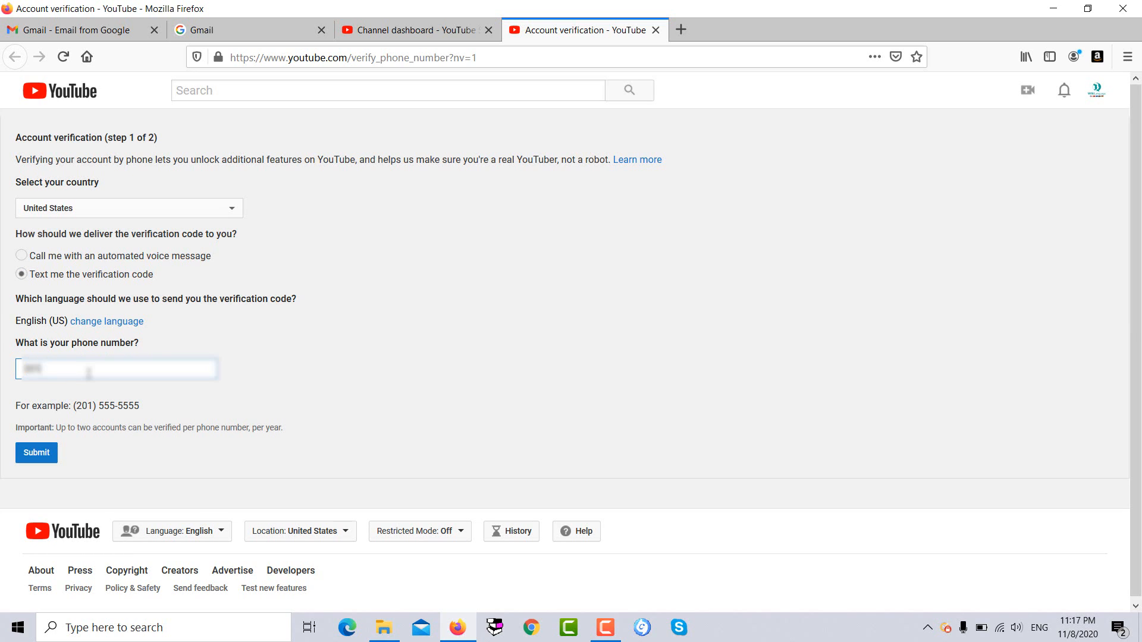
{"action": "type", "text": "••••••••"}
{"action": "left_click", "coordinate": [45, 454]}
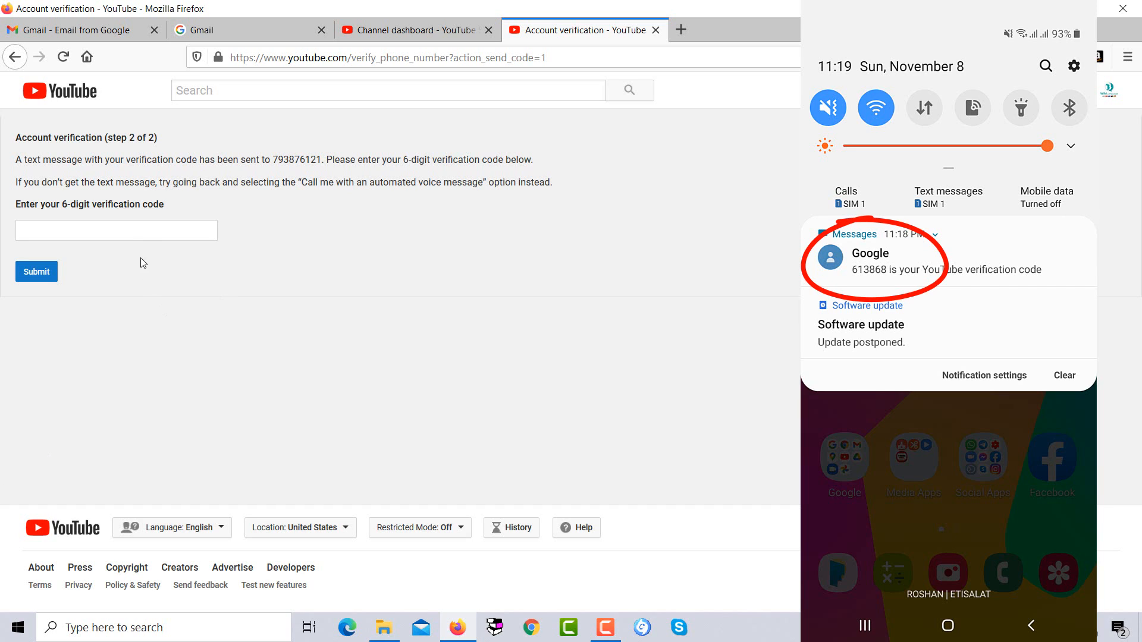
- Enter and submit the 6-digit code from the text message to verify the account
{"action": "left_click", "coordinate": [136, 236]}
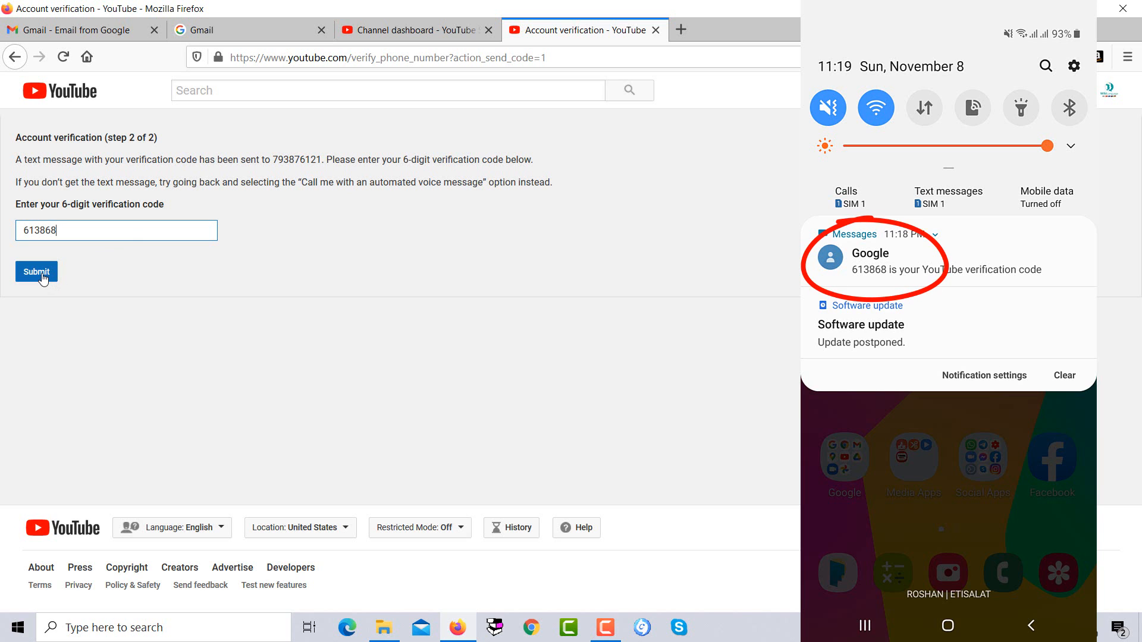
{"action": "left_click", "coordinate": [37, 272]}
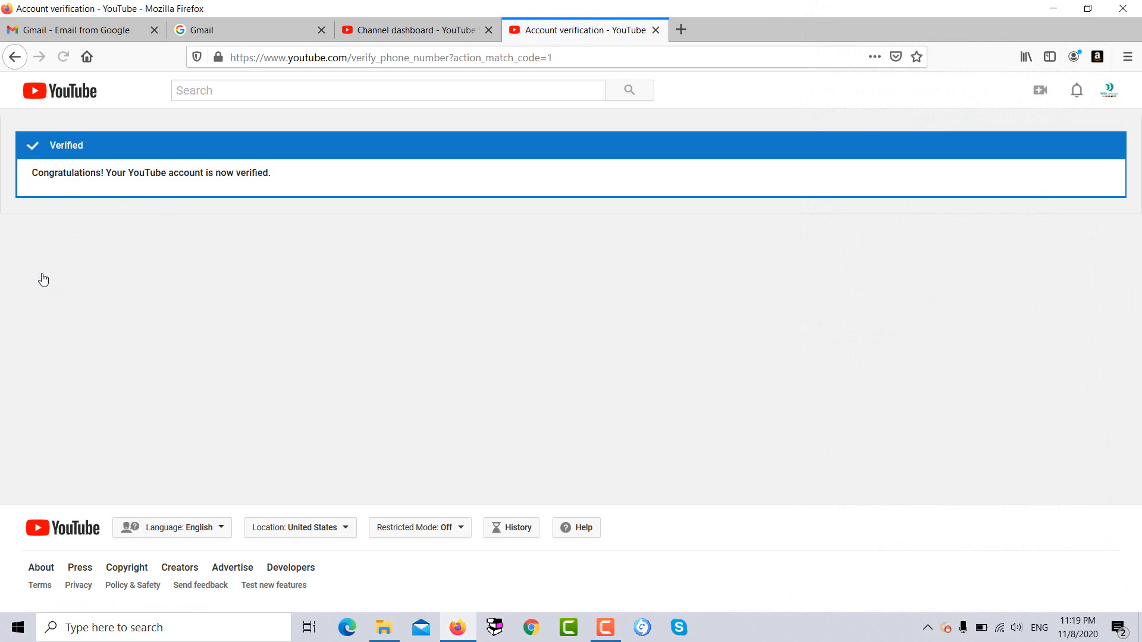